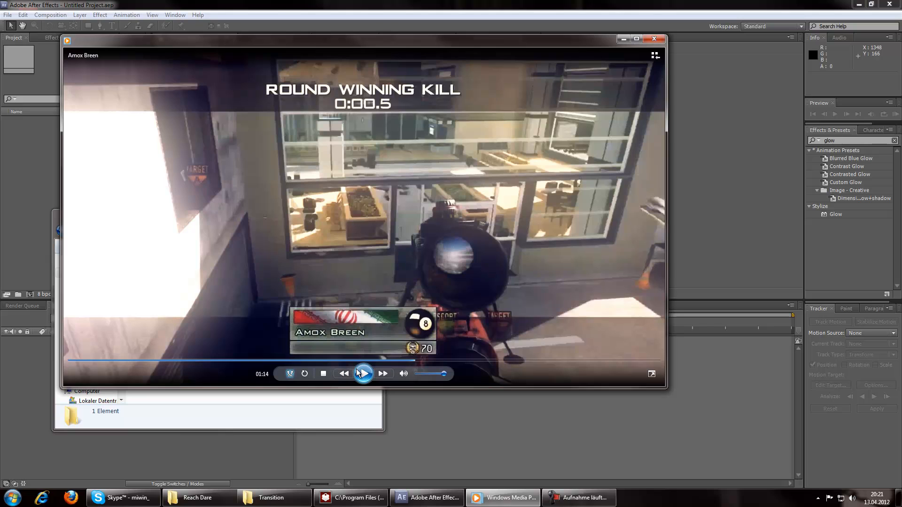
- Play the example transition video in the media player and close the player
click(363, 374)
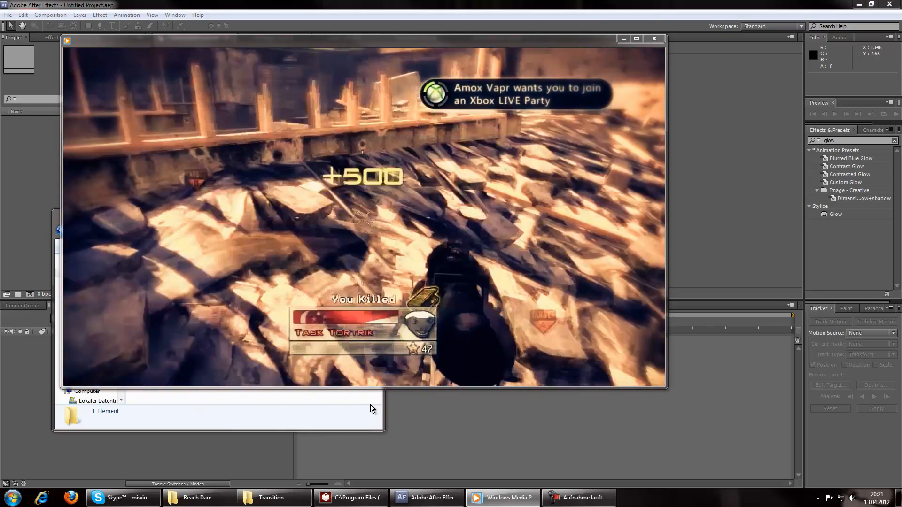
mouse_move(391, 378)
click(499, 128)
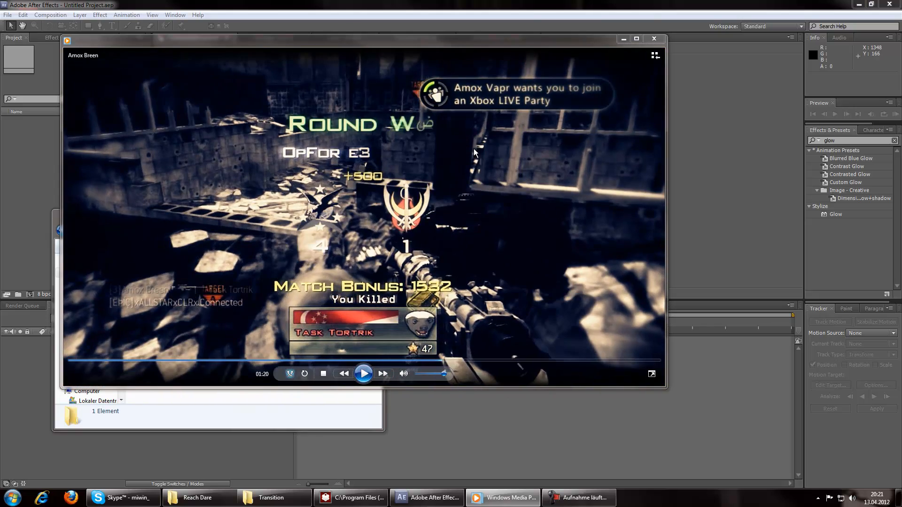
click(653, 40)
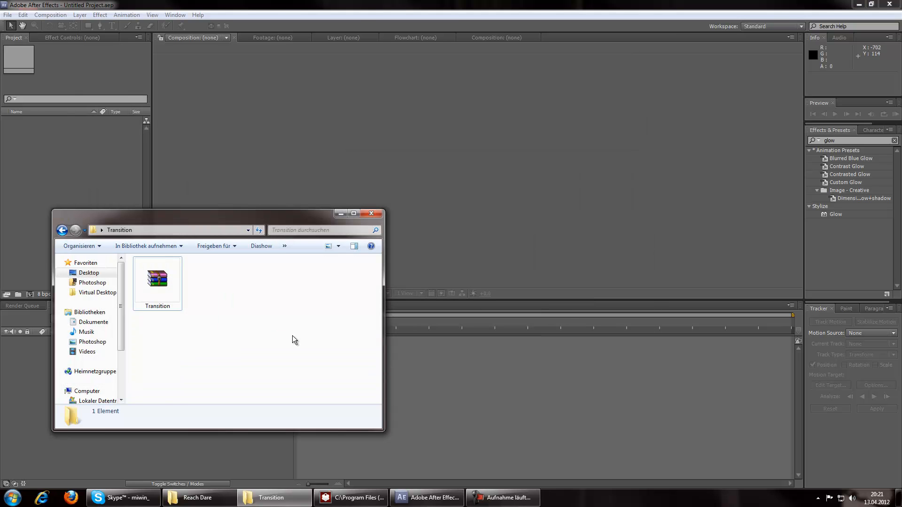
- Extract the Transition folder from the Transition.rar archive into the surrounding Transition folder and close the archive
double_click(153, 292)
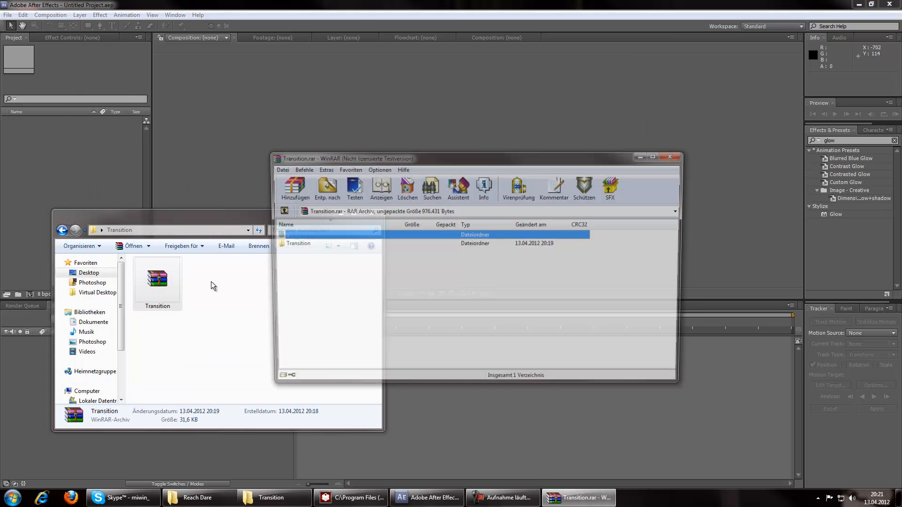
click(297, 244)
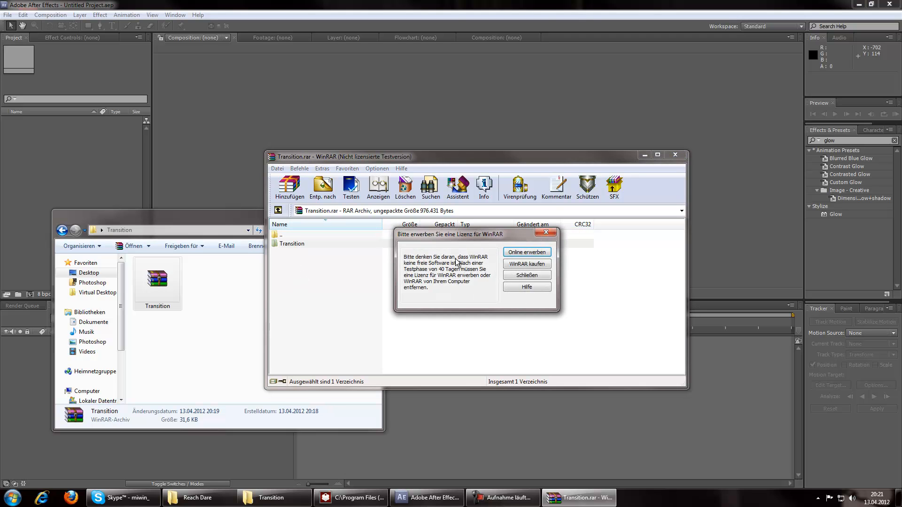
click(546, 233)
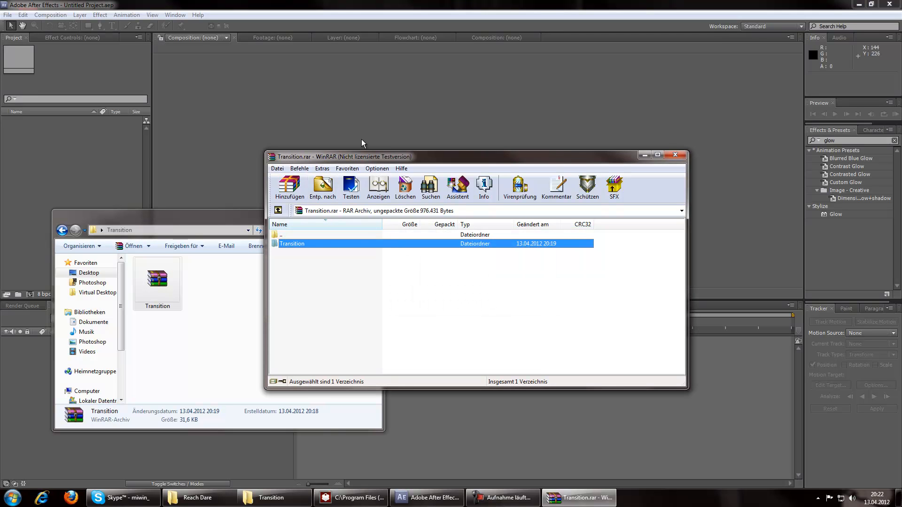
drag(289, 246, 227, 298)
click(527, 343)
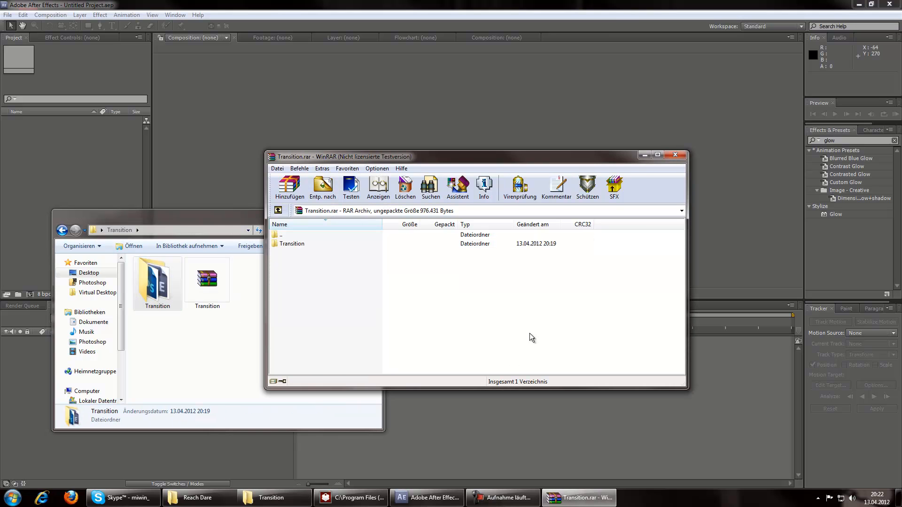
click(675, 156)
- Open the extracted Transition folder containing the template's project and PSD files
double_click(157, 283)
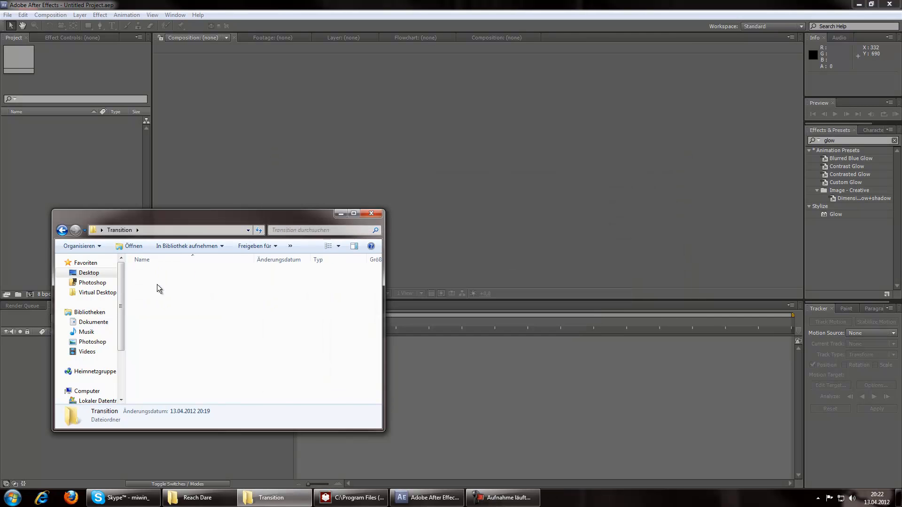
drag(185, 334, 287, 375)
click(264, 288)
click(285, 326)
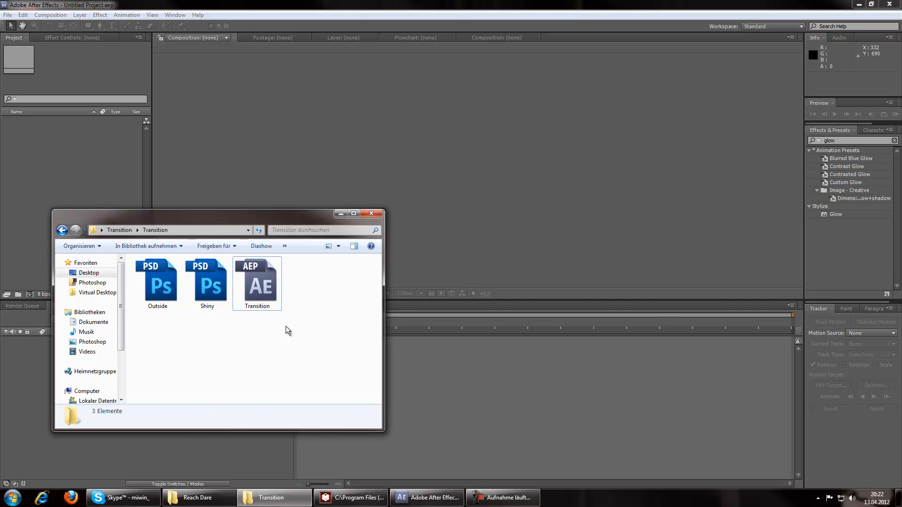
- Import the Transition.aep project file from the extracted folder into the After Effects project
click(240, 135)
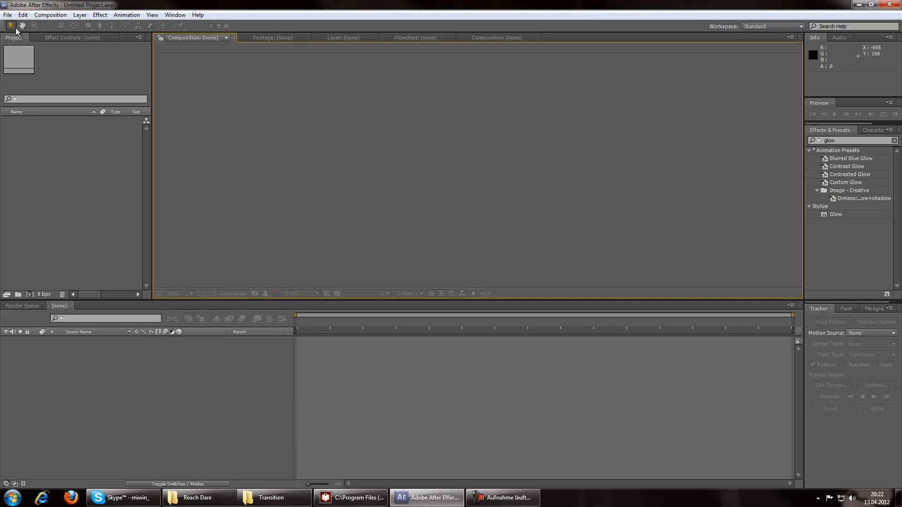
click(58, 153)
click(218, 497)
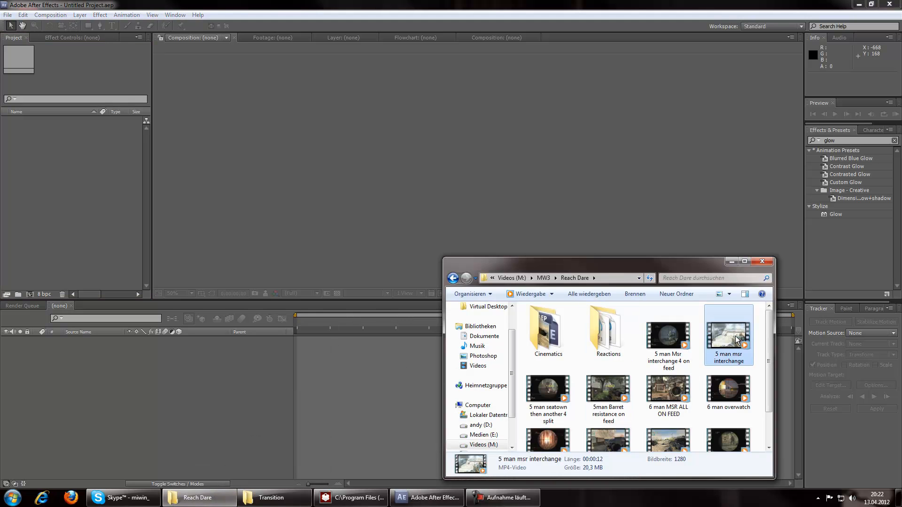
click(89, 184)
click(271, 498)
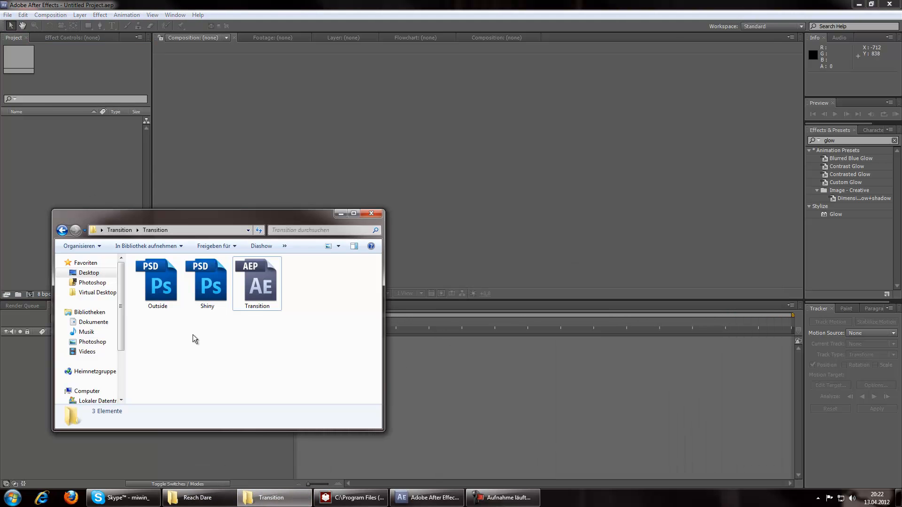
click(261, 293)
drag(112, 184, 101, 173)
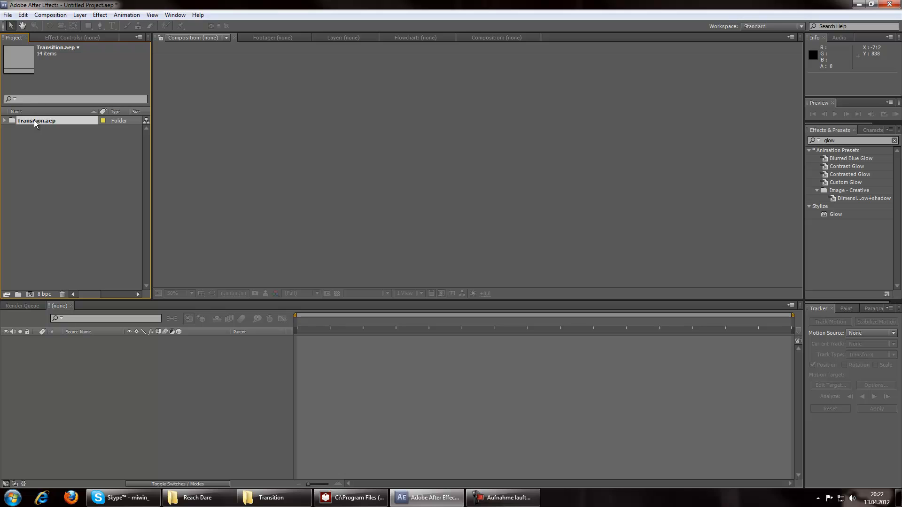
- Expand the imported Transition.aep folder and select its Transition composition
click(4, 120)
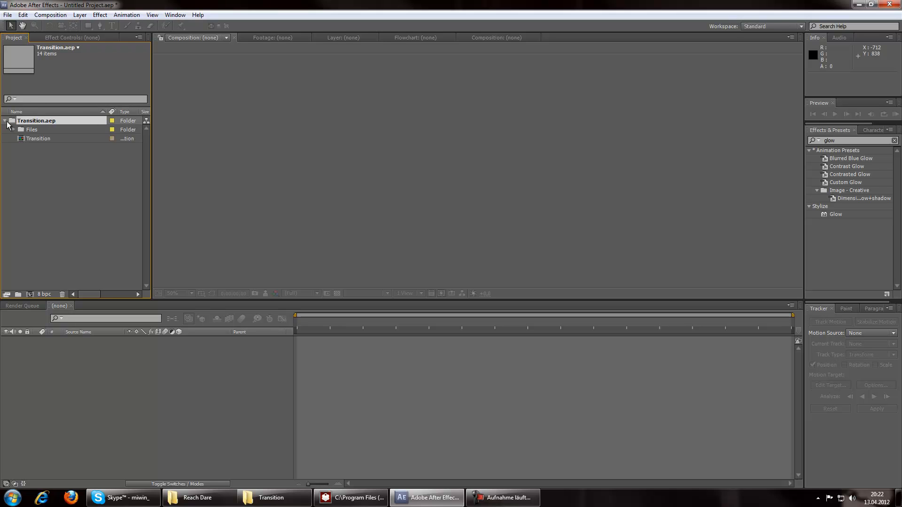
drag(65, 186, 84, 209)
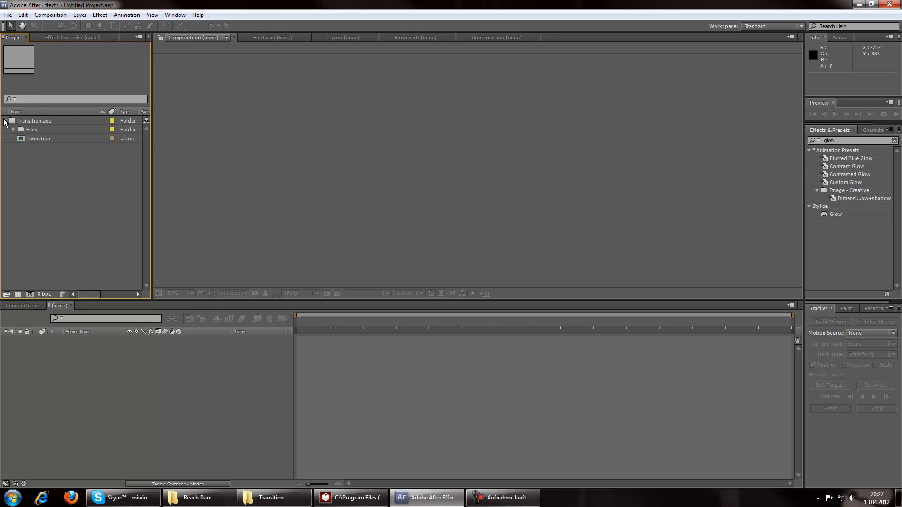
click(37, 140)
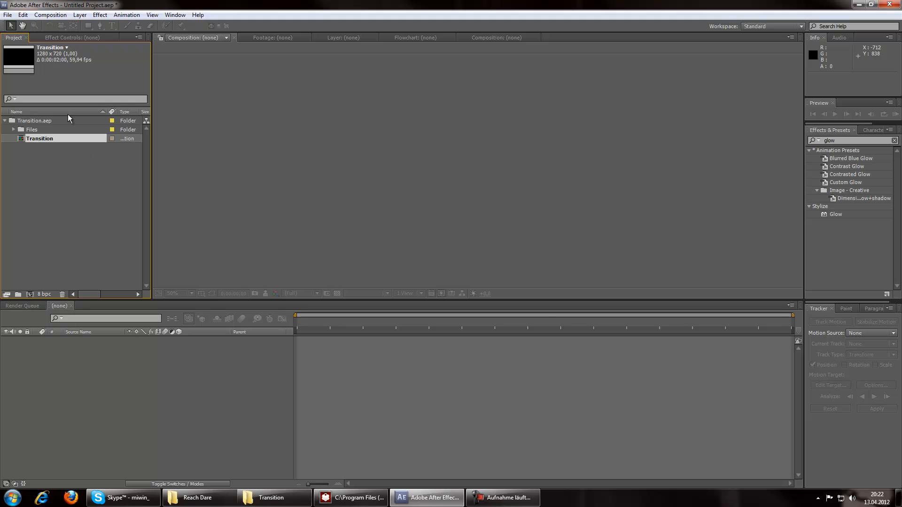
- Import the clips "5 man msr interchange" and "6 man MSR ALL ON FEED" from the Reach Dare folder into the After Effects project
click(197, 497)
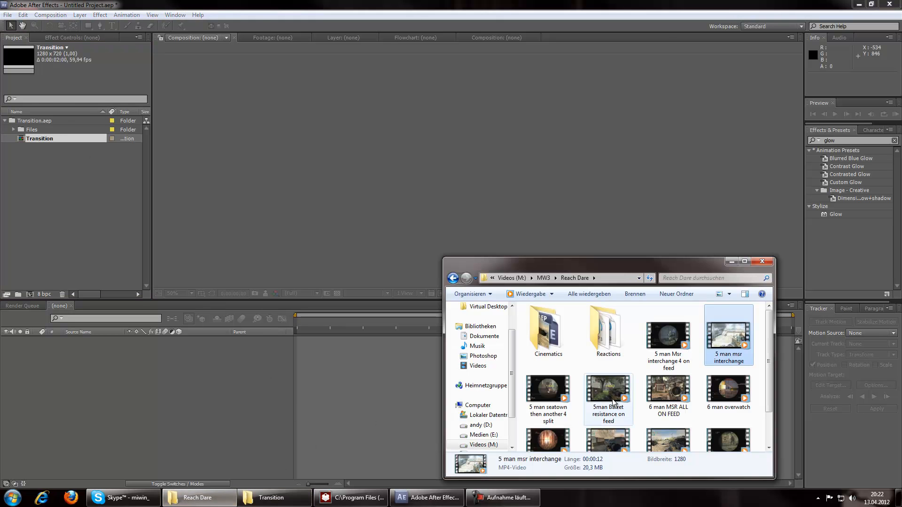
drag(730, 347, 108, 216)
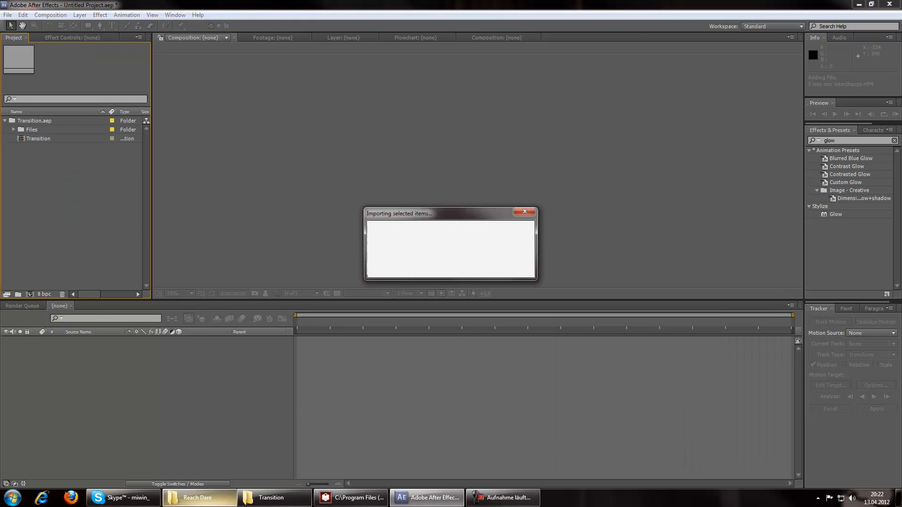
click(684, 392)
drag(667, 392, 40, 190)
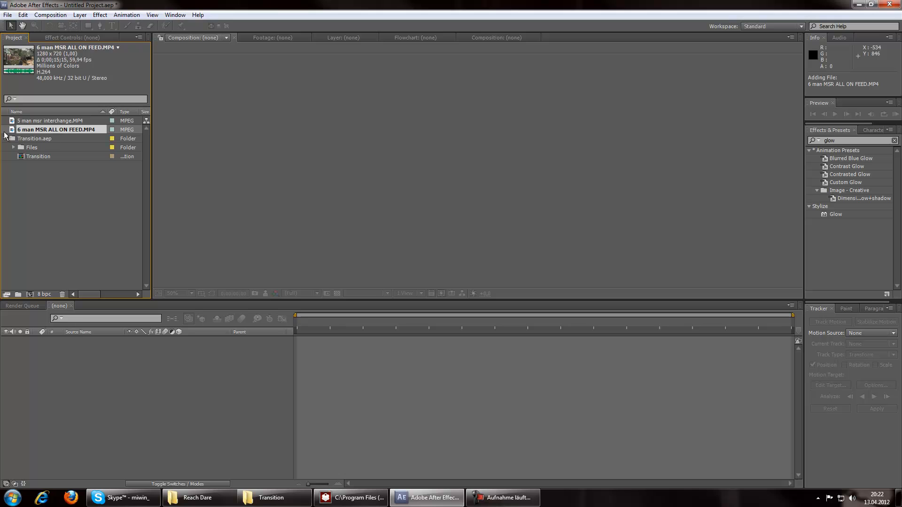
- Create a new composition named Final at 1280 x 720 px, 59.94 fps, with a duration of 0:02:00:00
drag(45, 131, 47, 70)
click(50, 14)
click(52, 23)
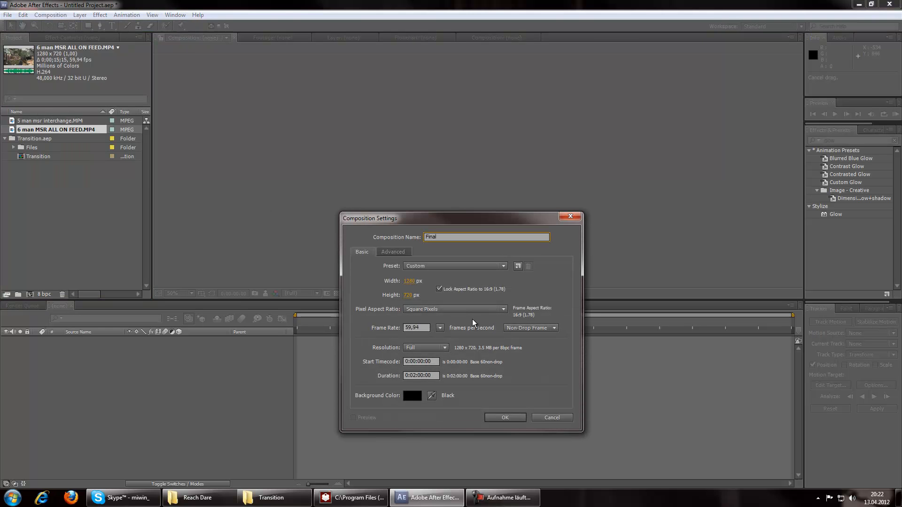
click(517, 421)
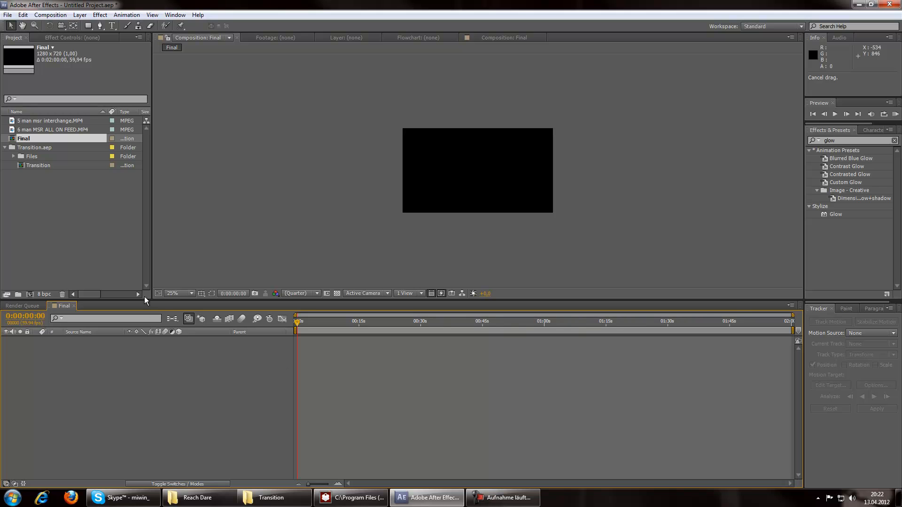
- Add both clips to the Final timeline, with 6 man MSR ALL ON FEED above 5 man msr interchange, and scrub to 0:00:10:30
drag(40, 131, 80, 373)
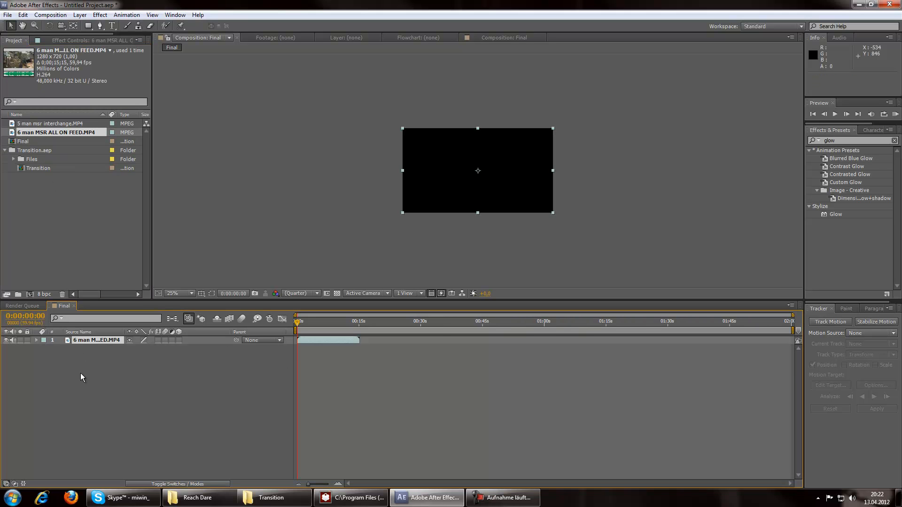
drag(47, 123, 125, 420)
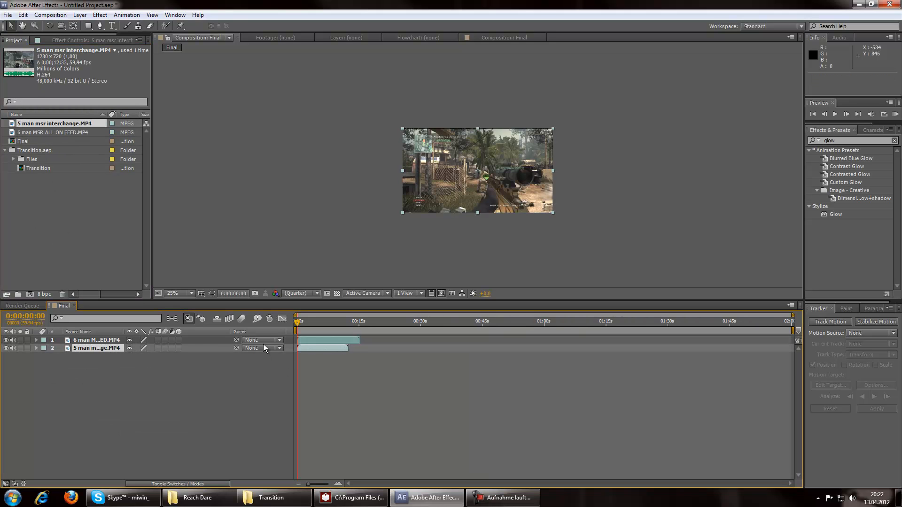
drag(299, 323, 304, 321)
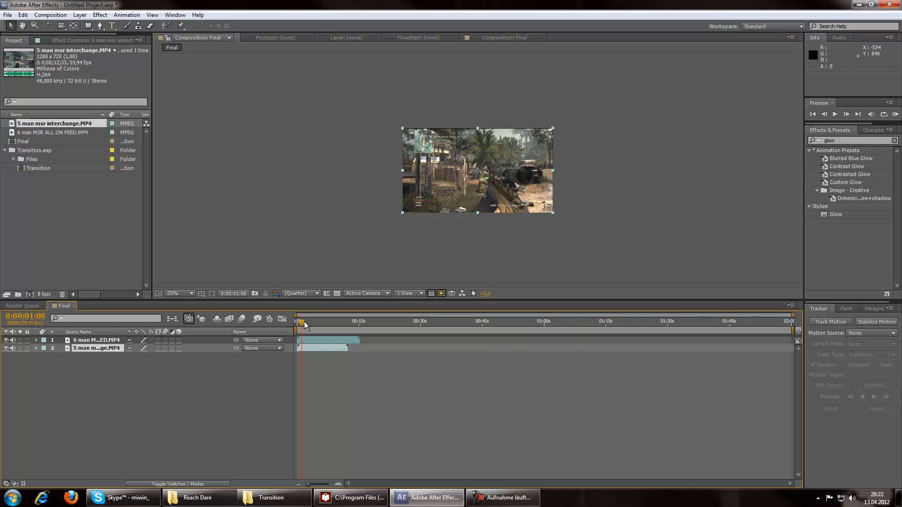
click(340, 323)
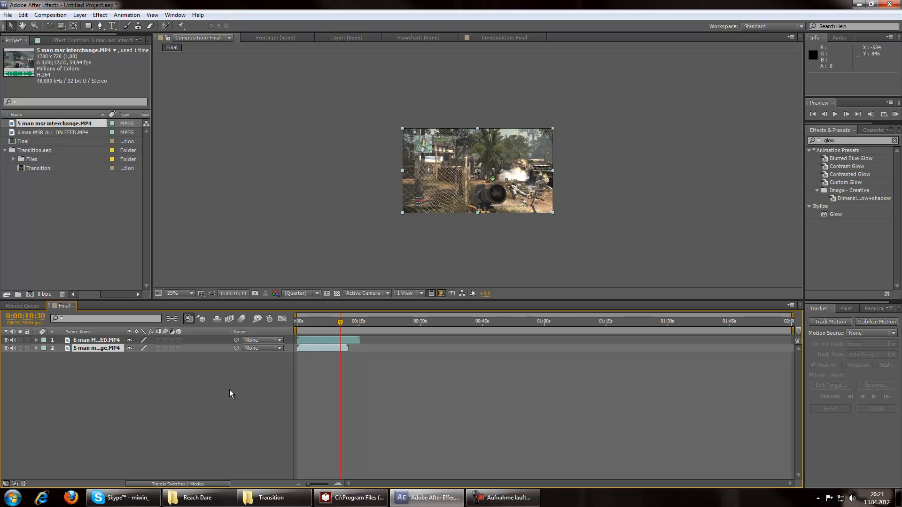
- Zoom in on the clips in the timeline and fit the composition preview up to 100%
drag(309, 484, 326, 486)
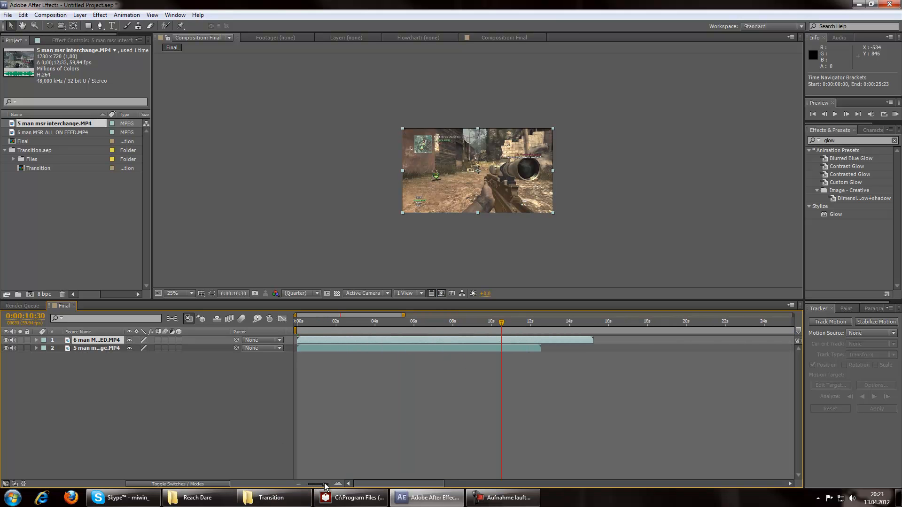
click(179, 293)
click(197, 311)
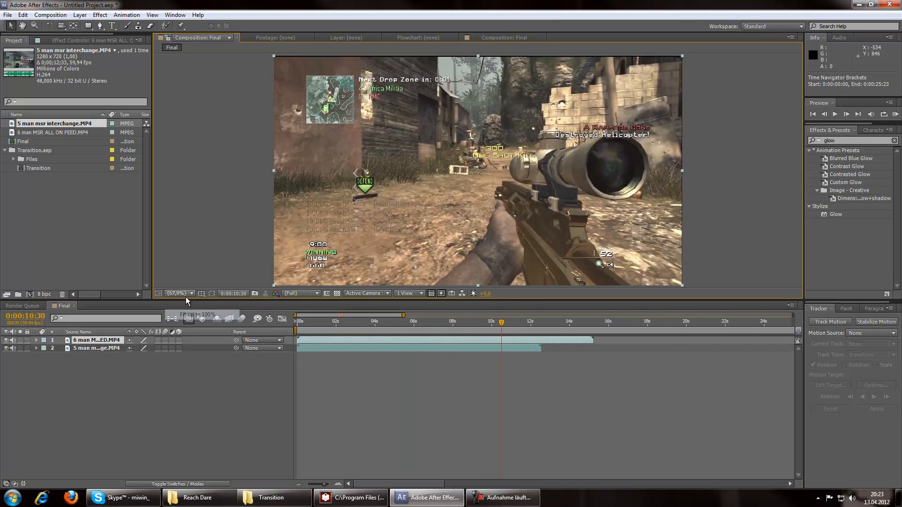
- Show the Scale property of both clip layers and set the 6 man MSR ALL ON FEED layer's scale to 101%
click(101, 340)
key(s)
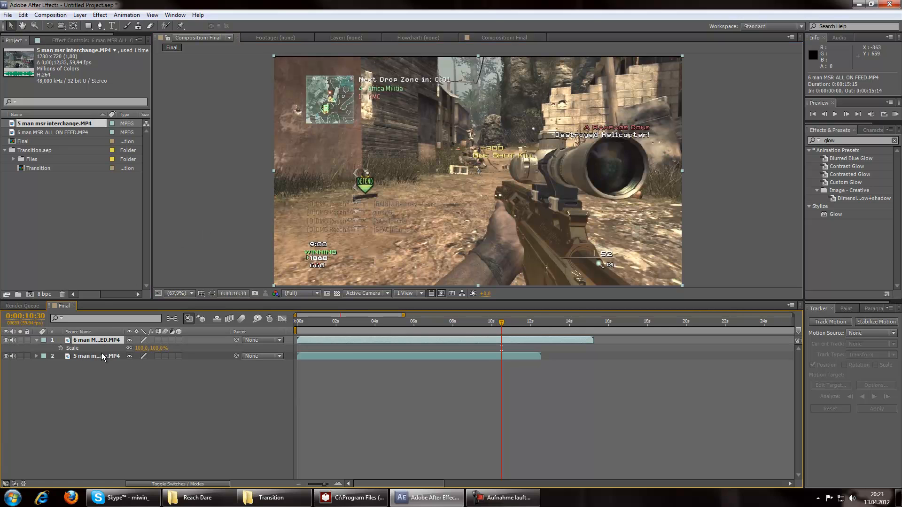
click(101, 355)
key(s)
click(141, 349)
text(1)
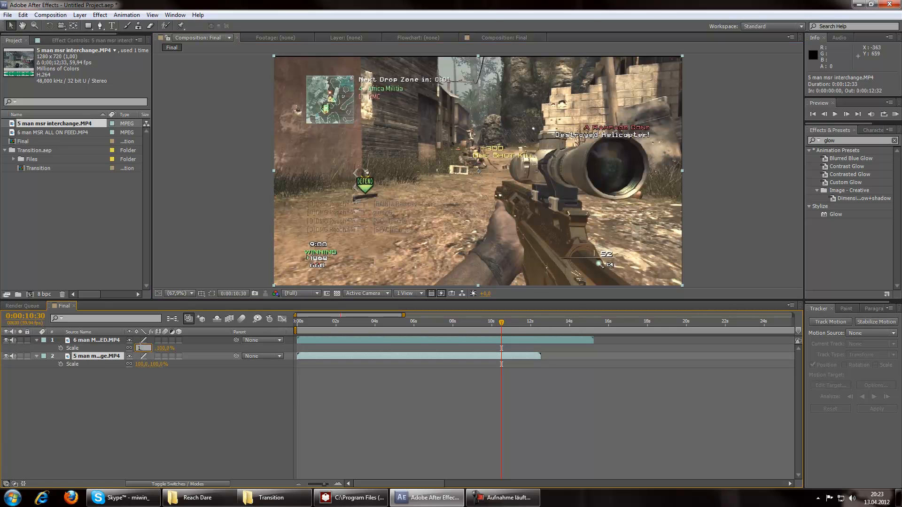
text(01)
click(123, 375)
- Set the scale of the 5 man msr interchange layer to 101%
click(142, 365)
text(1010)
click(150, 399)
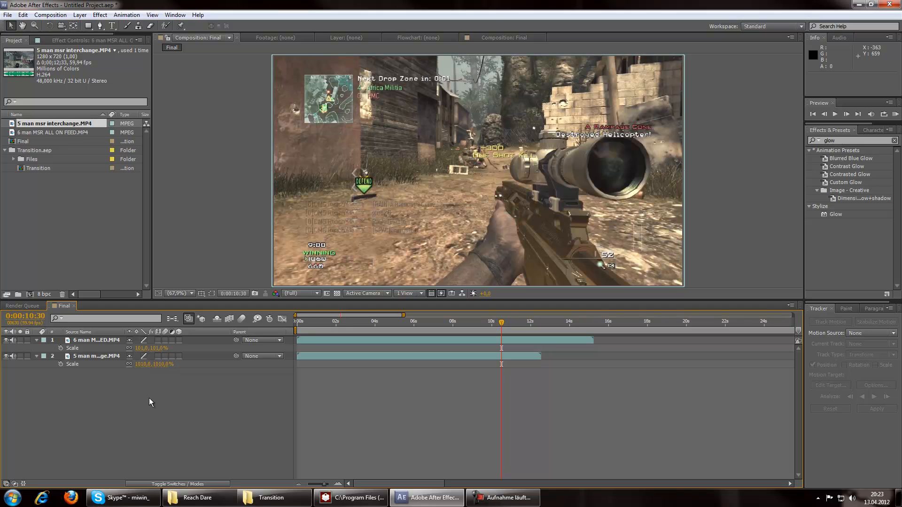
click(143, 365)
click(145, 388)
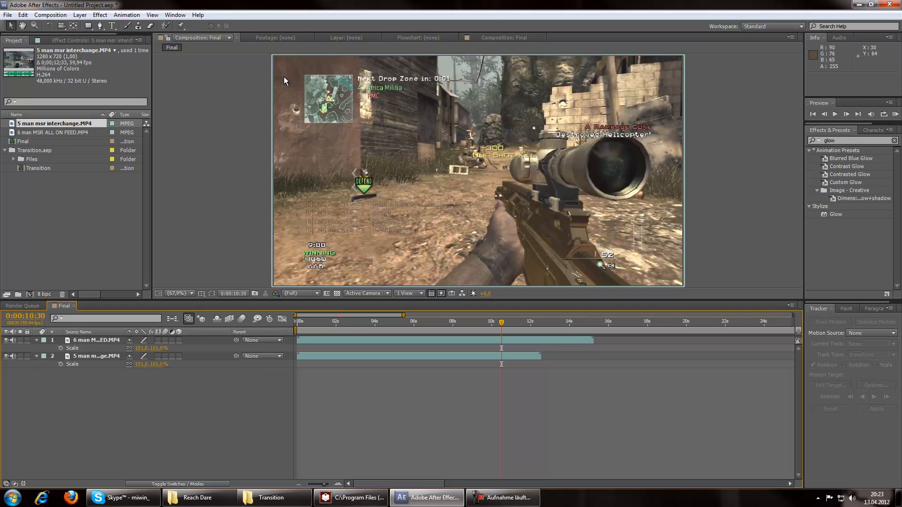
- Split the 6 man MSR ALL ON FEED layer at 0:00:12:16 in the Final timeline
drag(497, 322, 539, 323)
click(535, 322)
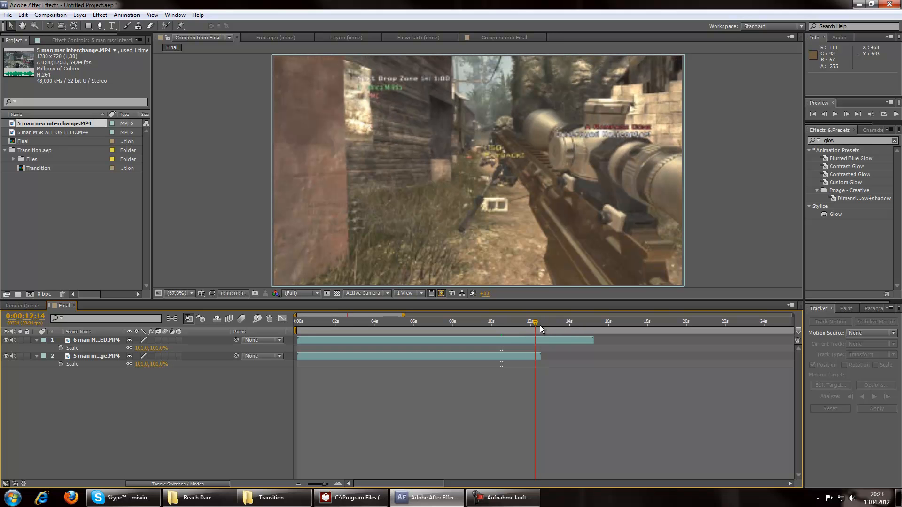
click(536, 323)
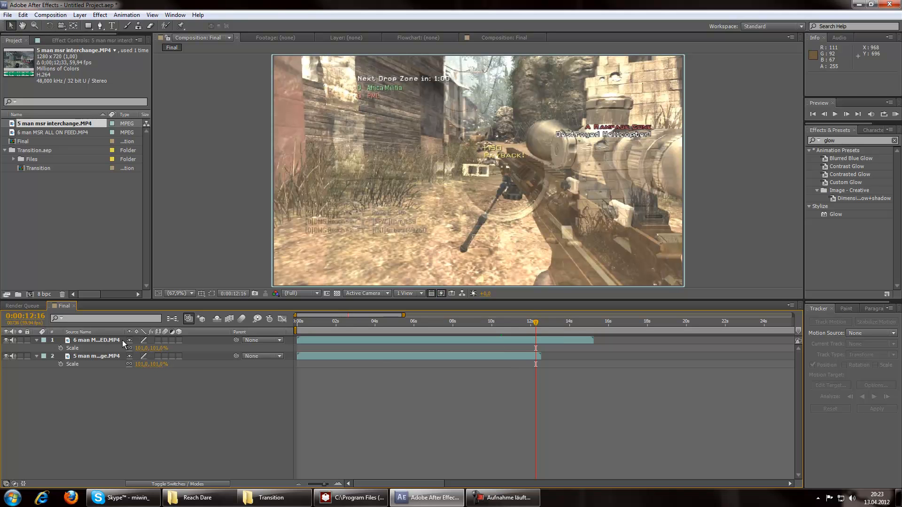
click(103, 339)
key(ctrl+shift+d)
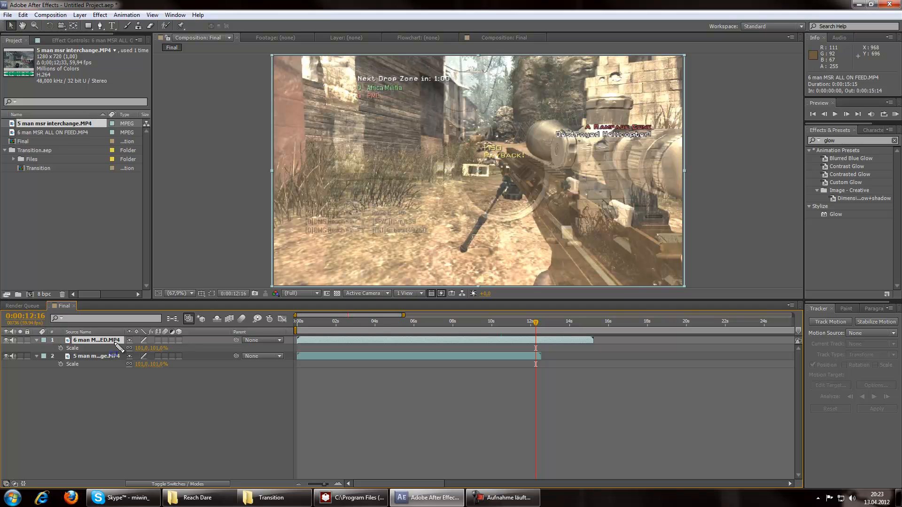
key(ctrl+shift+d)
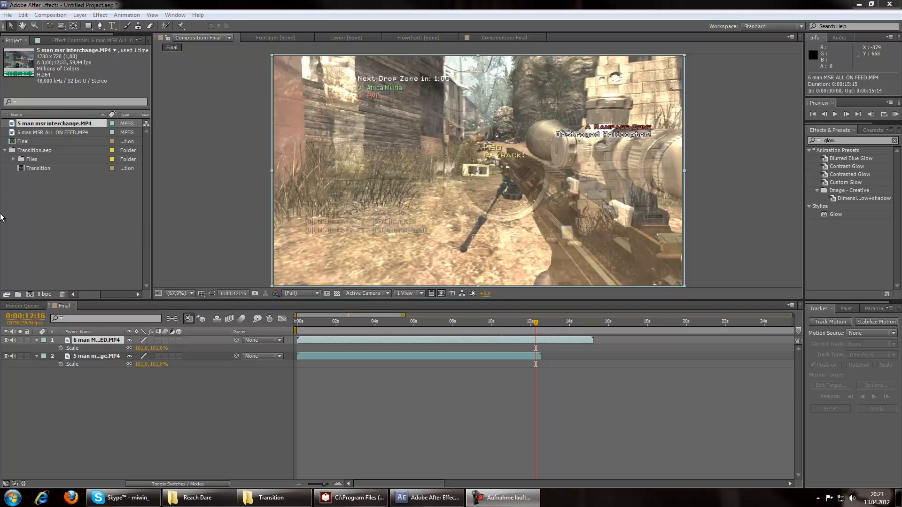
click(131, 342)
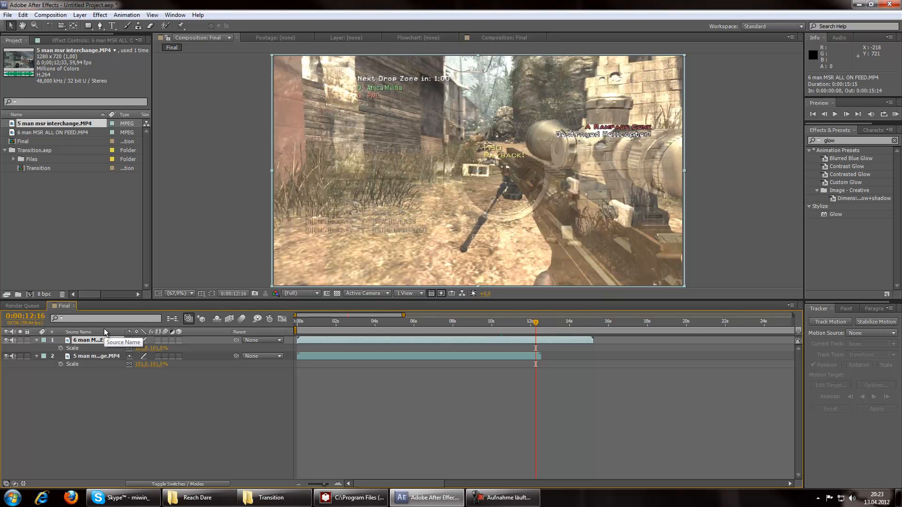
click(50, 15)
mouse_move(23, 15)
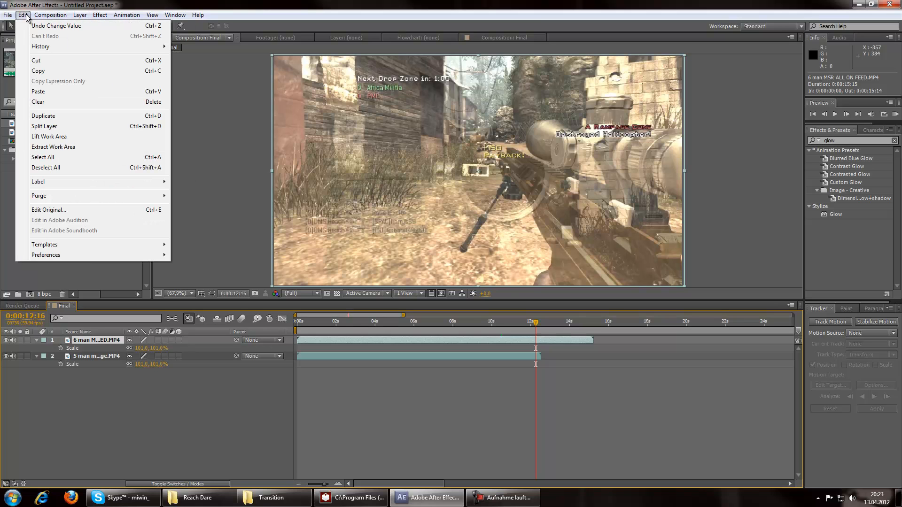
click(52, 126)
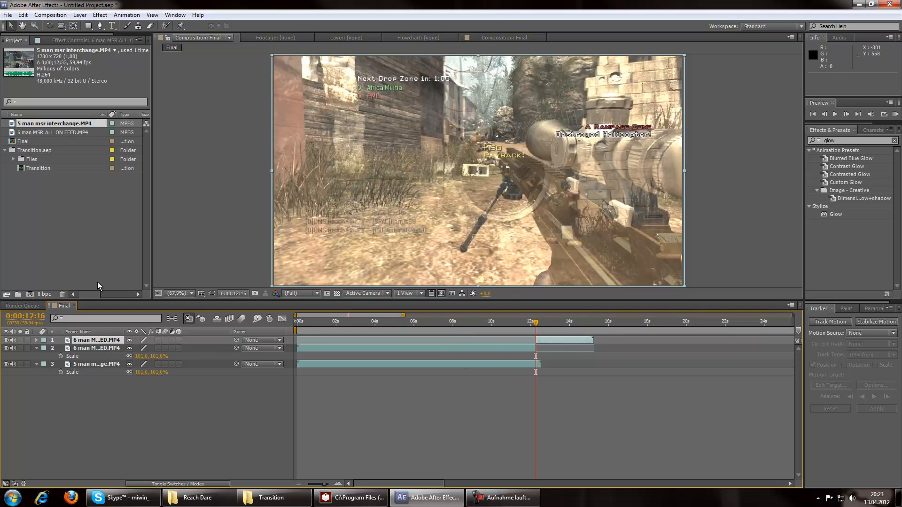
click(23, 15)
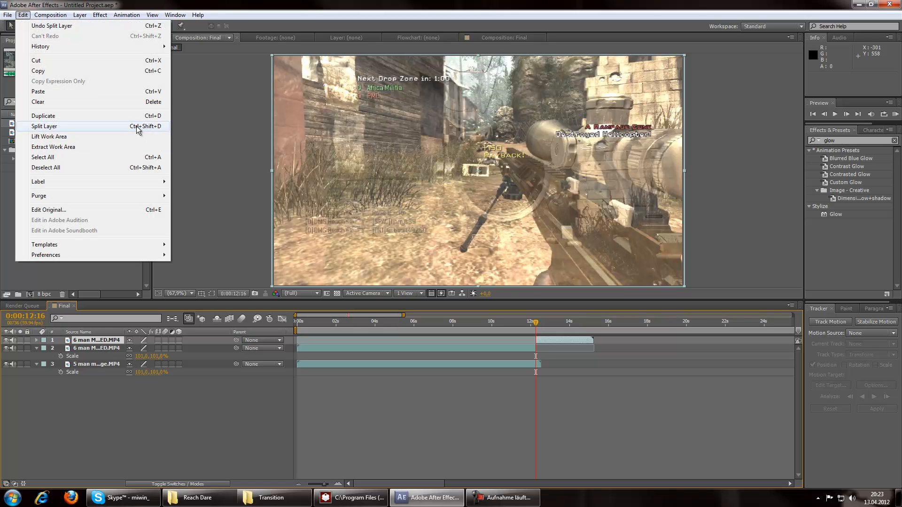
click(193, 397)
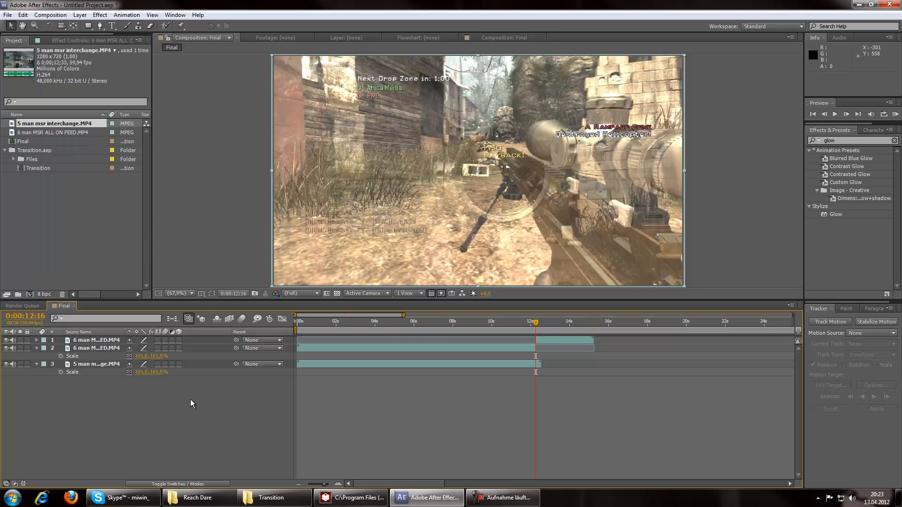
- Shift the 5 man msr interchange layer along the timeline so it starts at 0:00:13:58
click(151, 367)
drag(365, 366, 366, 366)
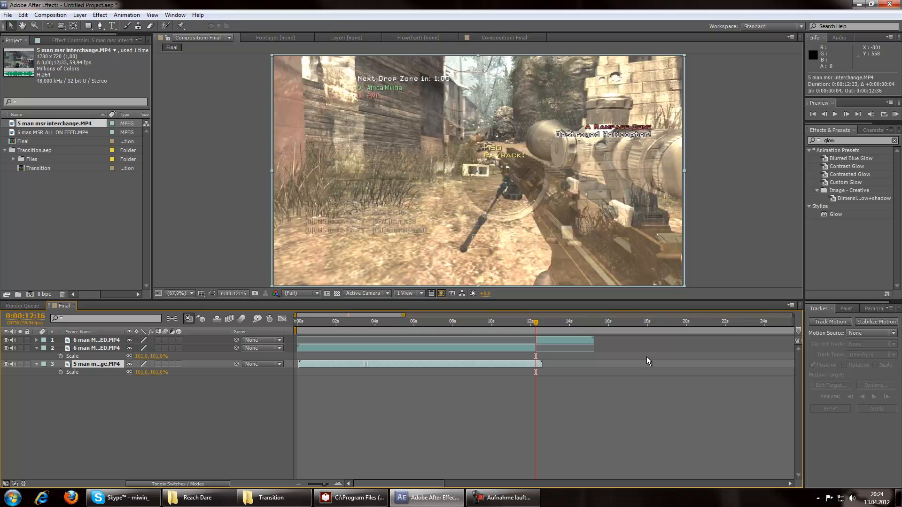
click(613, 325)
drag(454, 362, 722, 359)
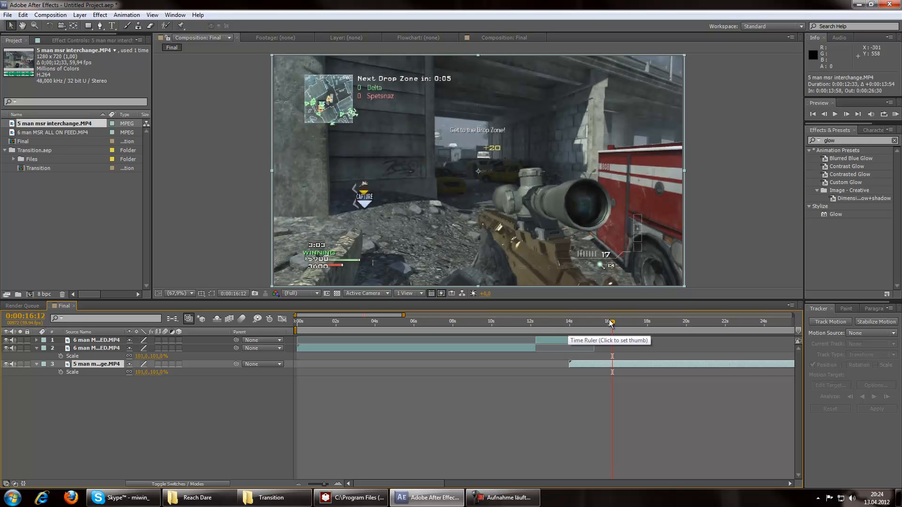
- Split the 5 man msr interchange layer at 0:00:19:01 and deselect the resulting layers
click(23, 15)
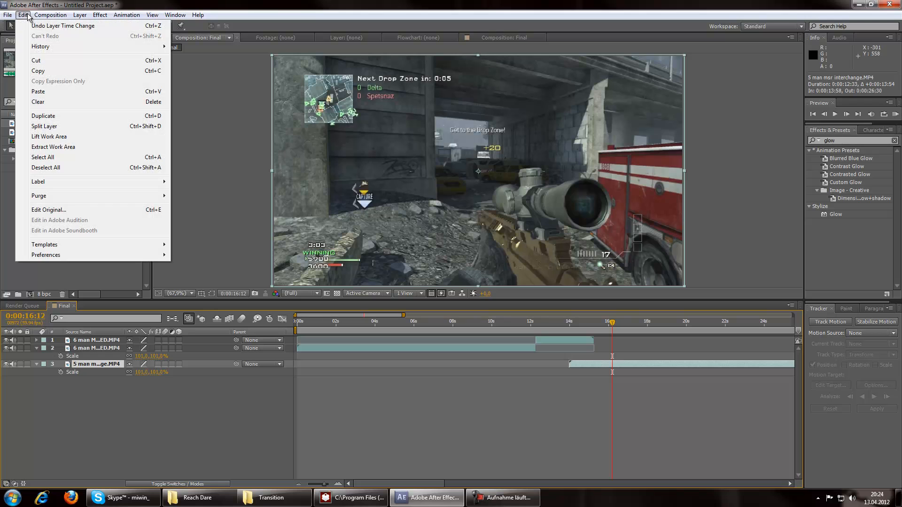
click(50, 15)
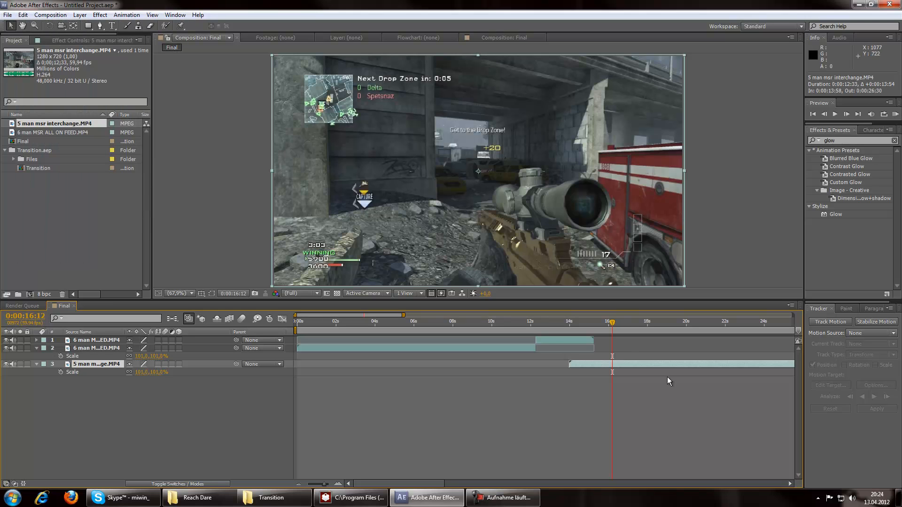
drag(609, 324, 667, 327)
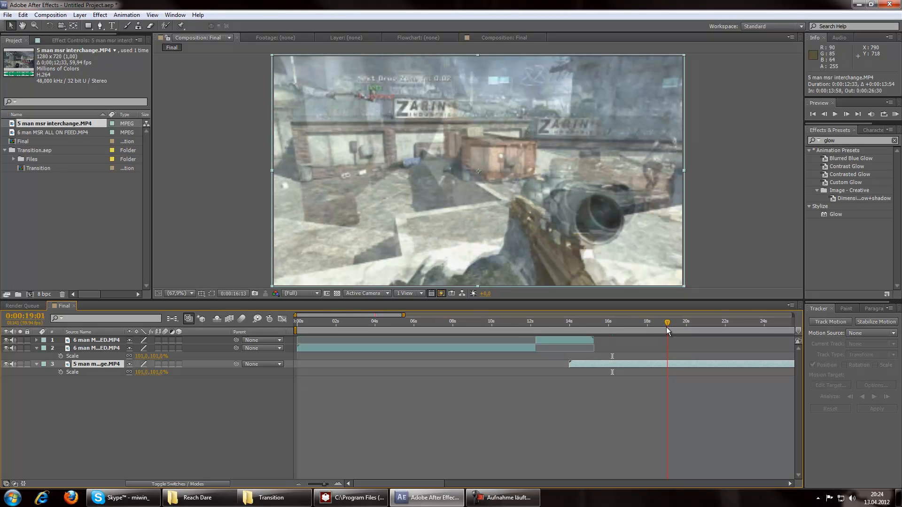
click(22, 15)
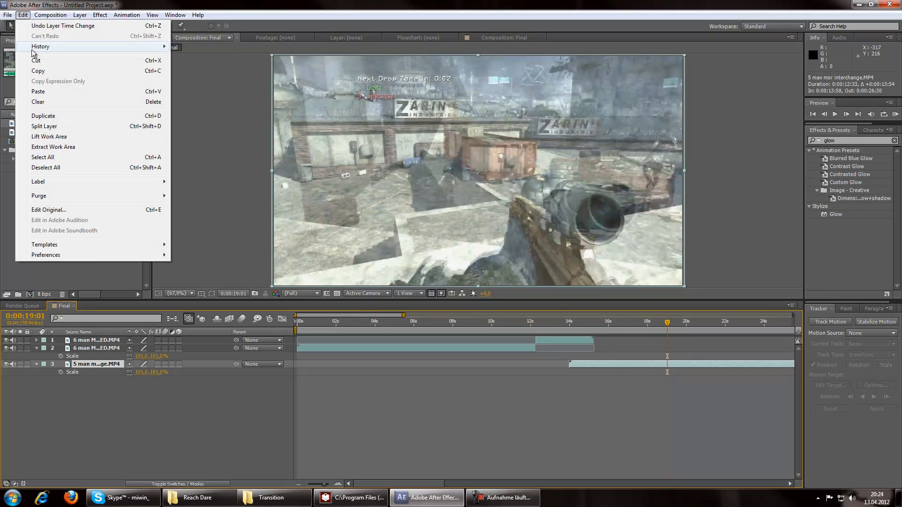
click(47, 126)
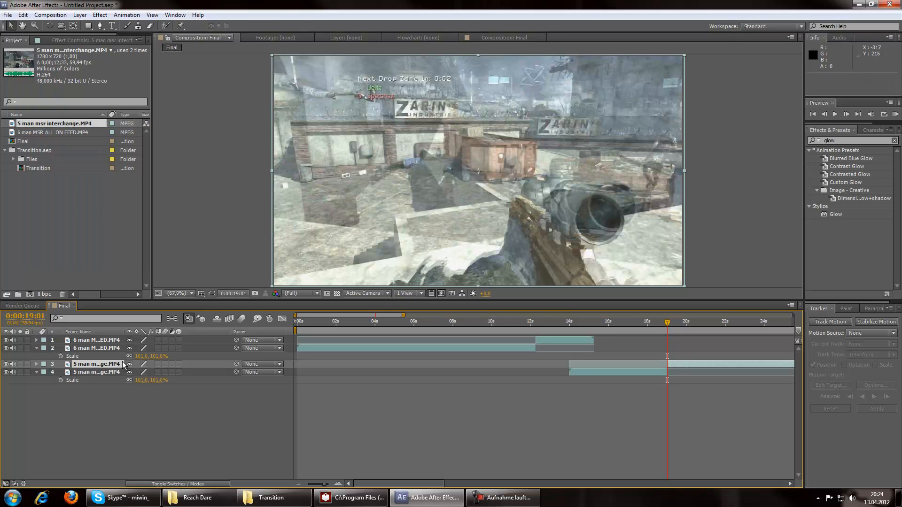
click(119, 396)
- Add the Transition composition as the top layer of Final, starting at the 6 man clip's split point, 0:00:12:16
drag(38, 167, 56, 337)
drag(306, 342, 388, 337)
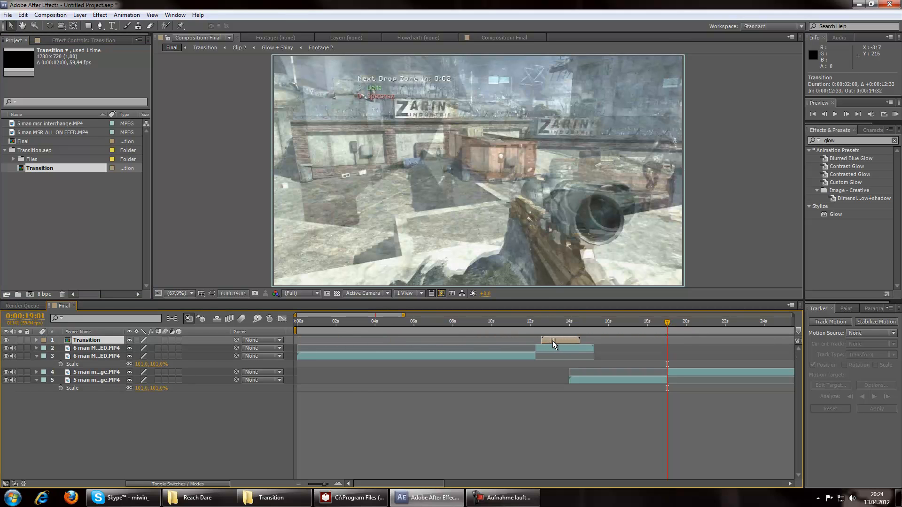
drag(551, 340, 545, 340)
click(534, 323)
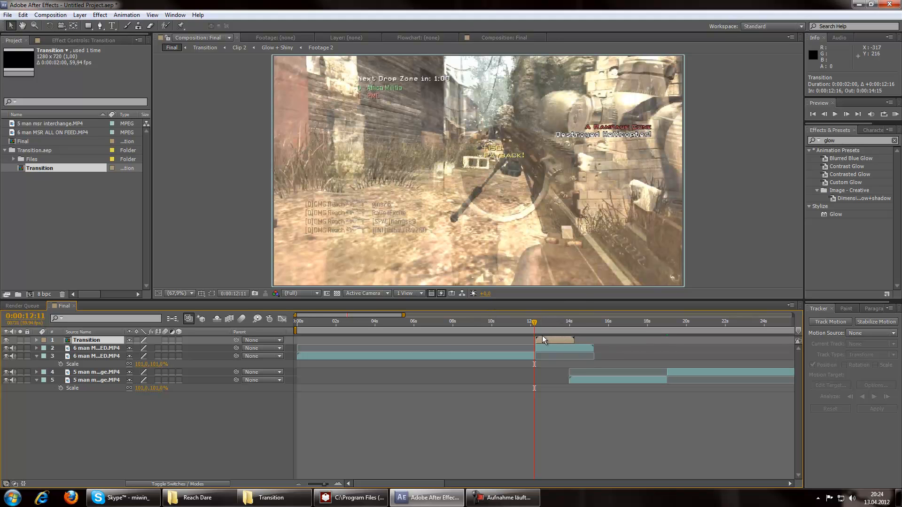
drag(535, 323, 545, 322)
- Start the second 5 man part at 0:00:14:16, right after the Transition layer, and move the other two short split pieces aside to the right
drag(672, 376, 588, 367)
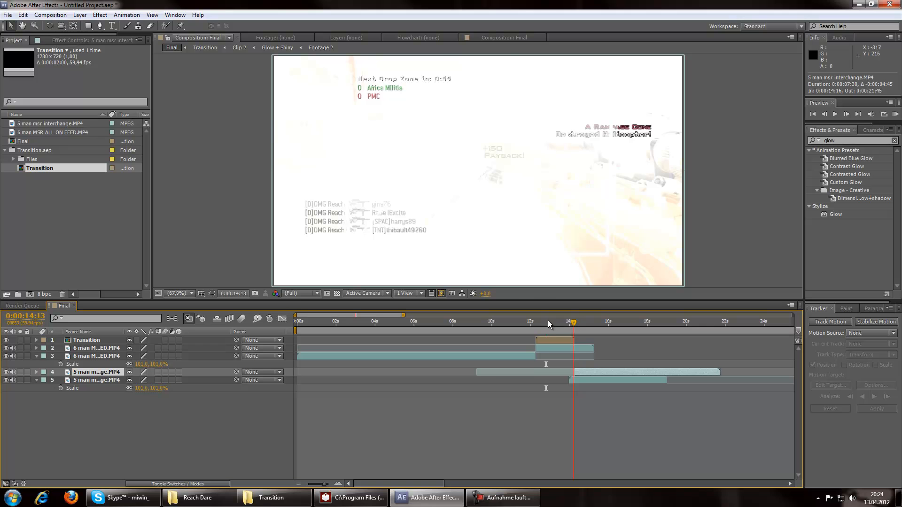
click(532, 321)
drag(541, 350, 694, 350)
drag(632, 379, 709, 380)
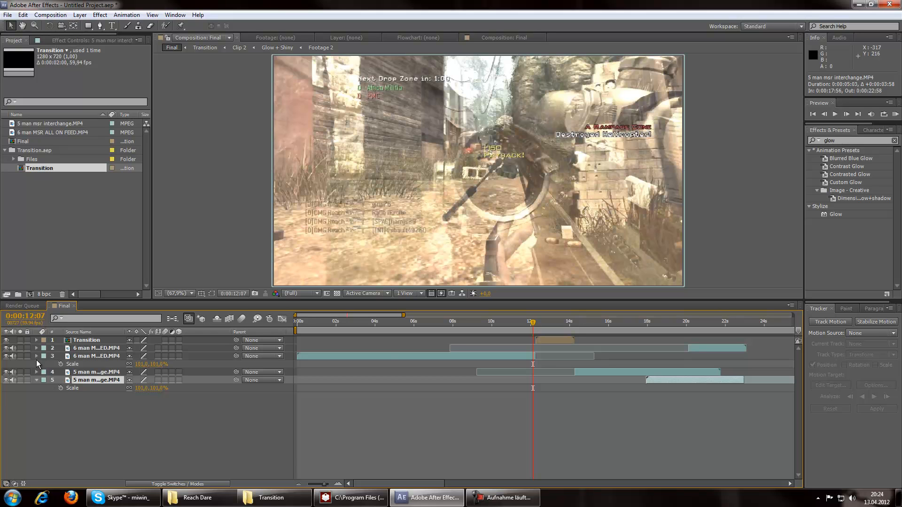
- Collapse the Scale properties of the clip layers and preview the transition at 0:00:13:30
click(36, 357)
click(37, 372)
click(69, 409)
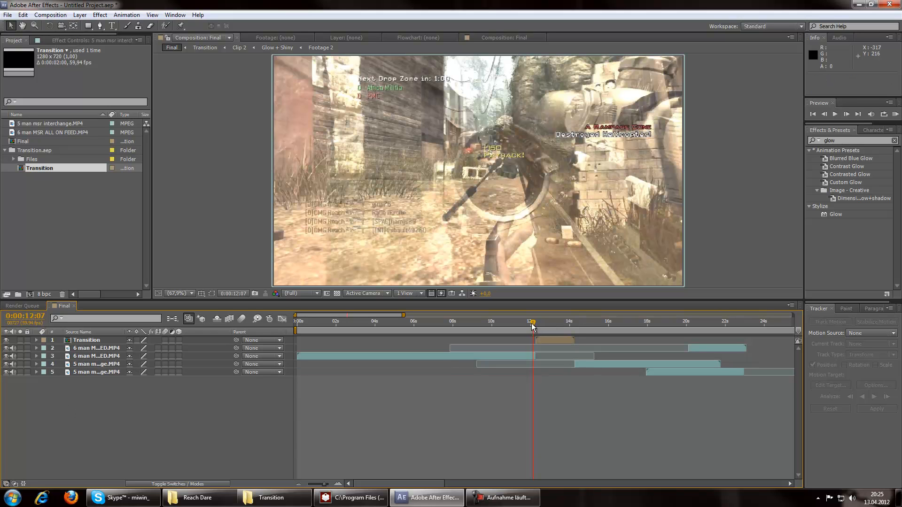
mouse_move(559, 325)
mouse_down()
mouse_move(569, 323)
mouse_move(559, 323)
mouse_up()
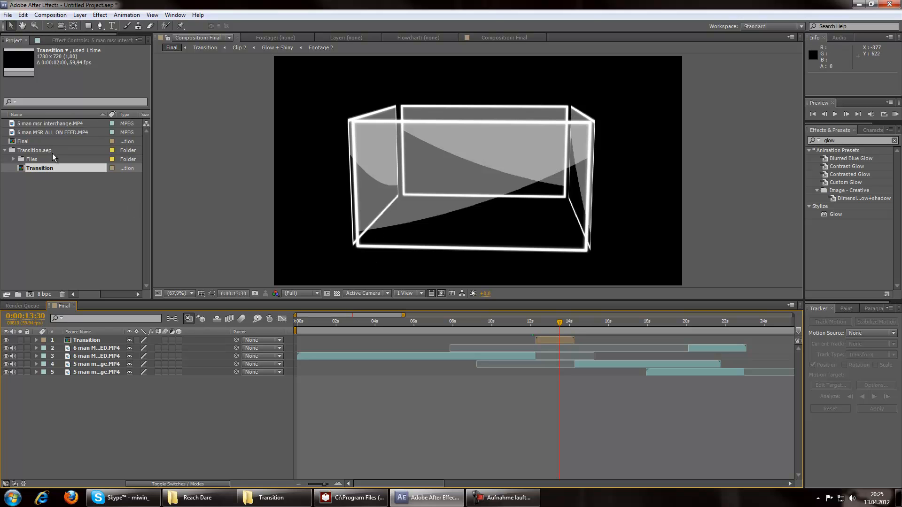
- Expand the Files folder of Transition.aep and open the Footage 1 and Footage 2 compositions
click(14, 159)
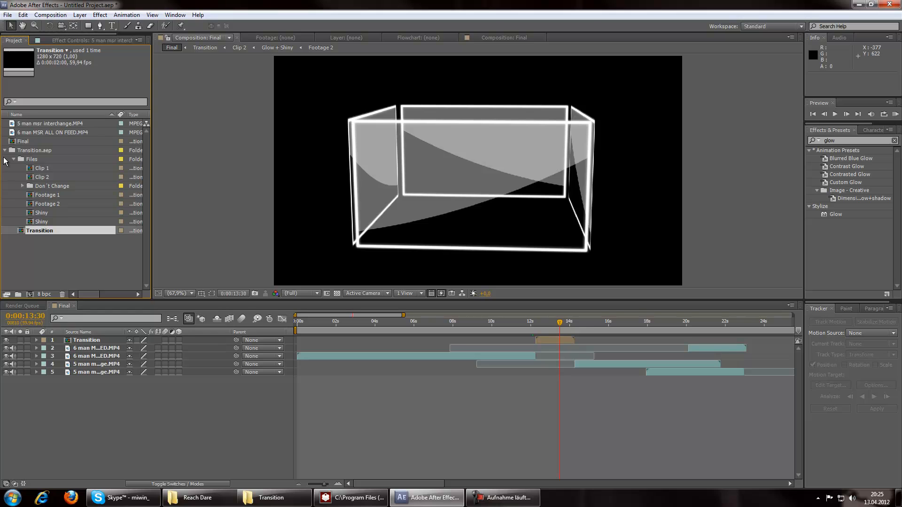
click(47, 259)
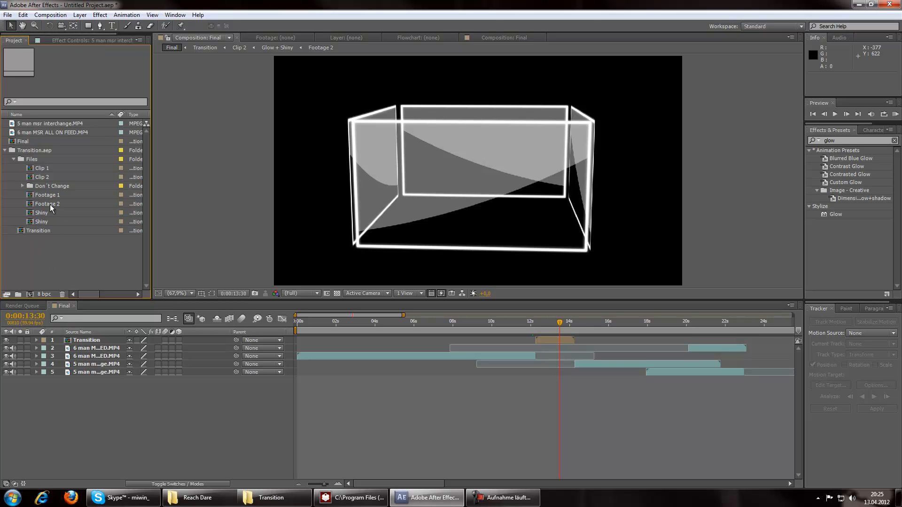
click(52, 205)
click(52, 196)
click(51, 205)
click(52, 196)
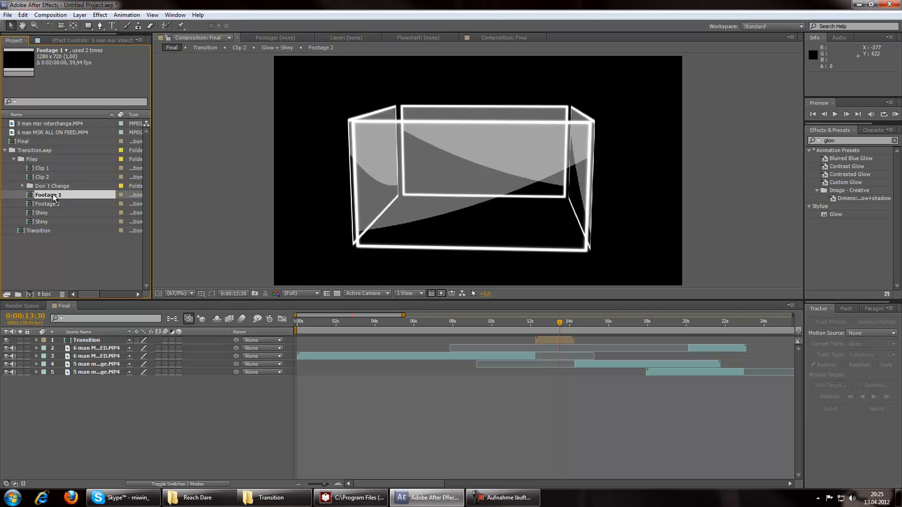
double_click(53, 195)
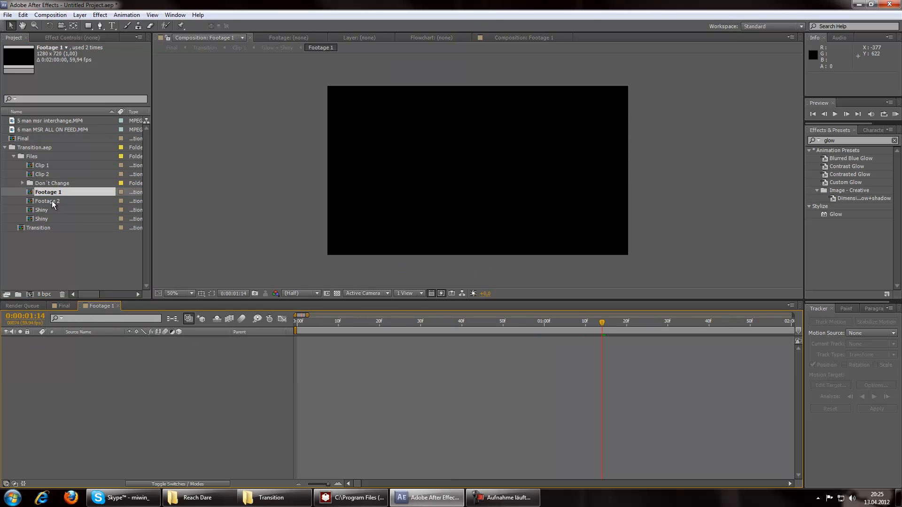
double_click(53, 202)
click(47, 247)
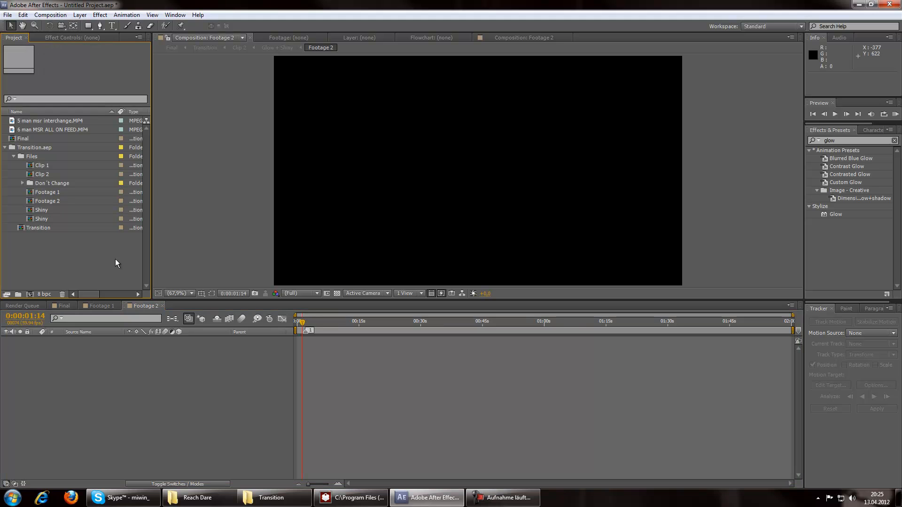
- Cut the short end piece of the 6 man MSR ALL ON FEED clip from Final and paste it into Footage 1
click(24, 139)
click(64, 306)
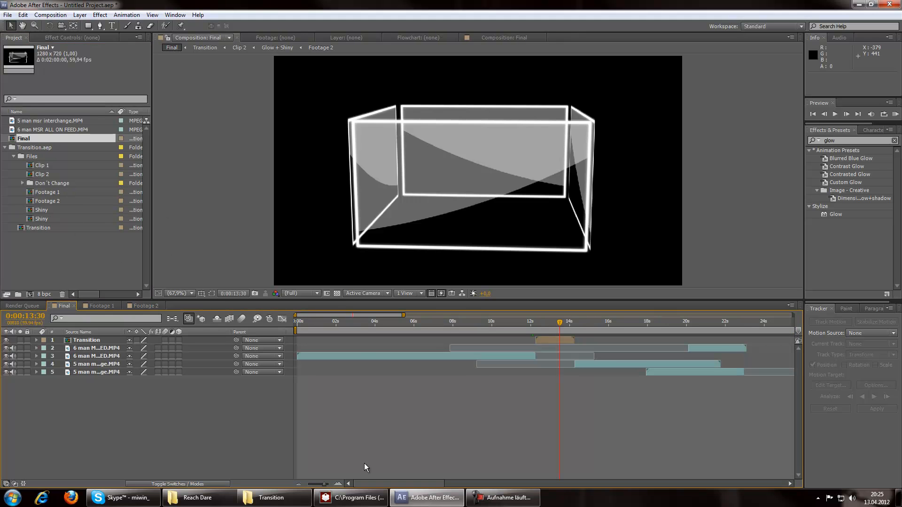
drag(711, 348, 553, 348)
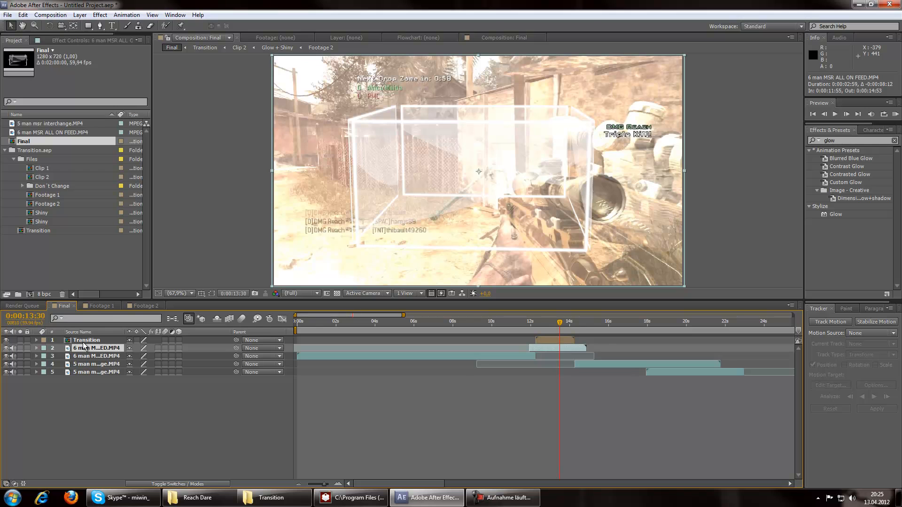
key(ctrl+x)
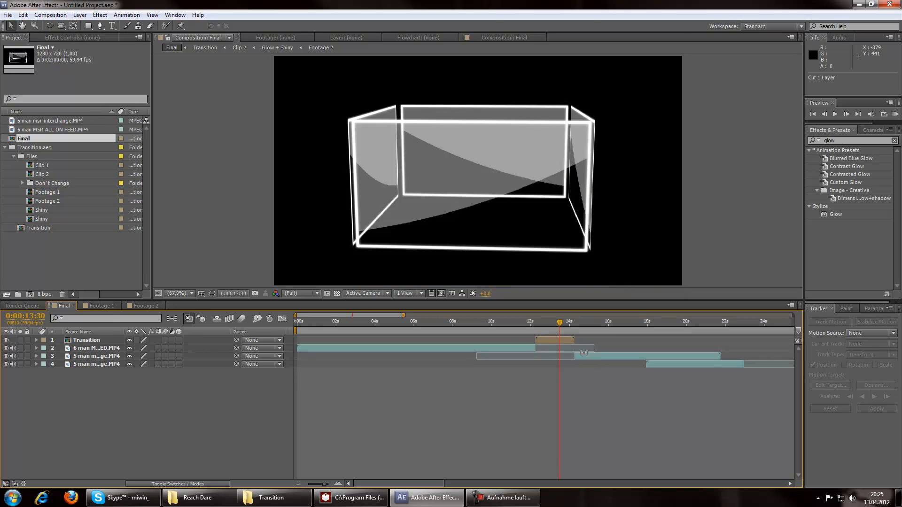
click(111, 307)
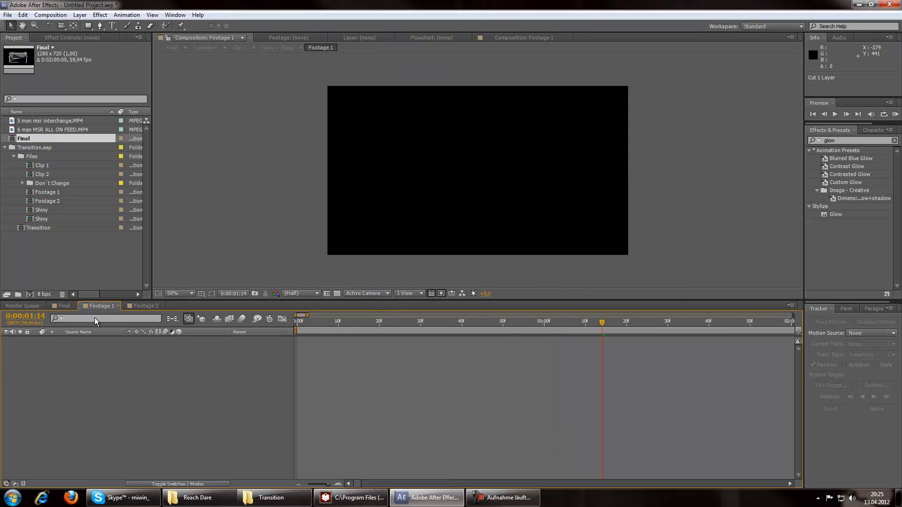
key(ctrl+v)
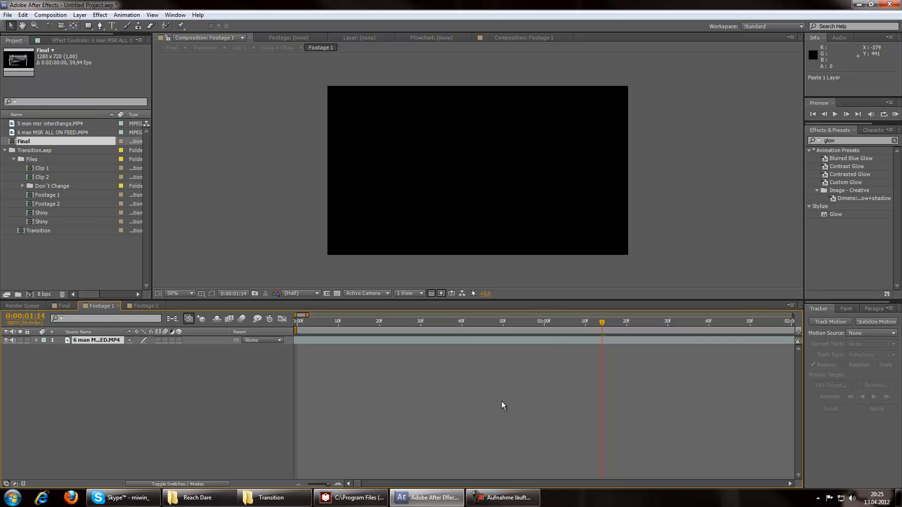
- Move the pasted 6 man clip in Footage 1 so it starts at 0:00:00:00
drag(324, 484, 324, 484)
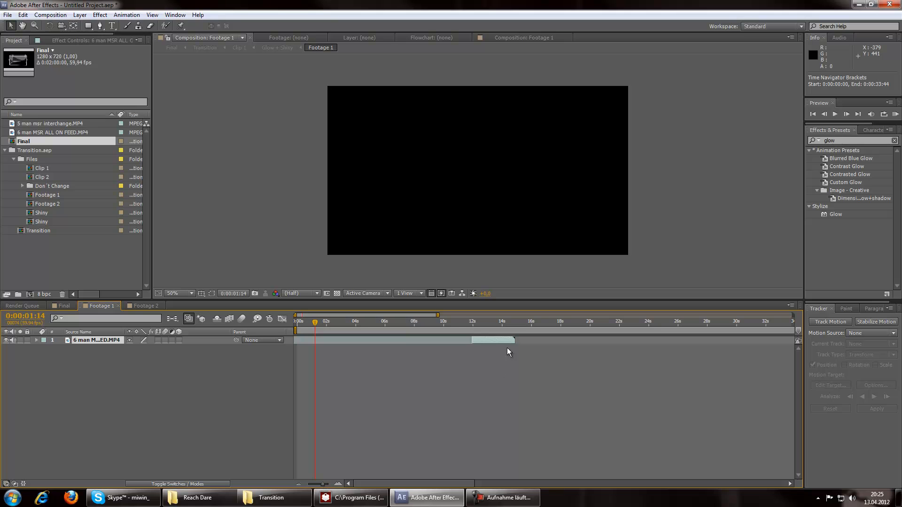
drag(492, 342, 456, 340)
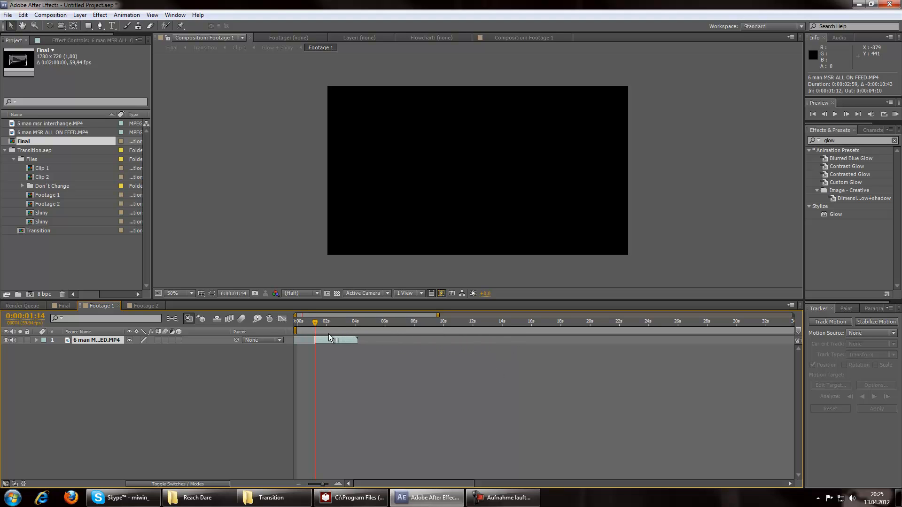
drag(322, 339, 290, 329)
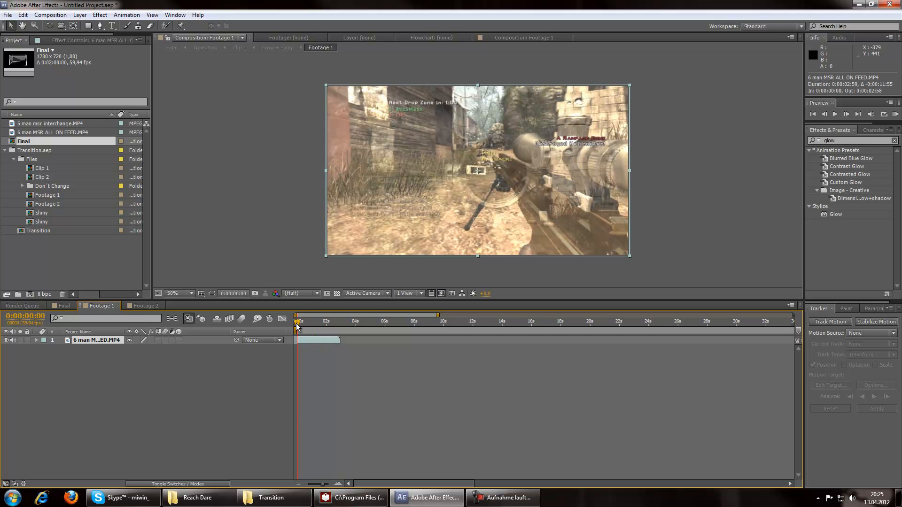
- Check the Scale property of the 6 man clip layer in Footage 1 and collapse it again
drag(318, 484, 326, 484)
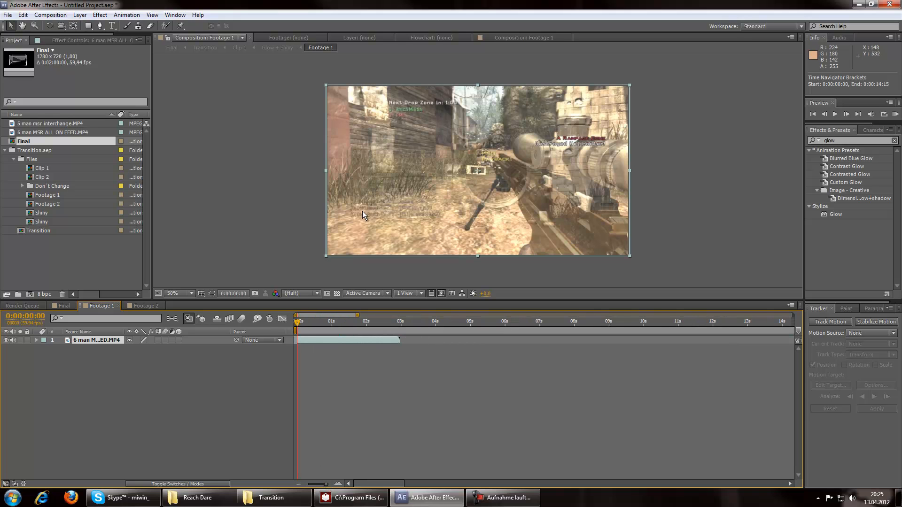
click(111, 340)
key(s)
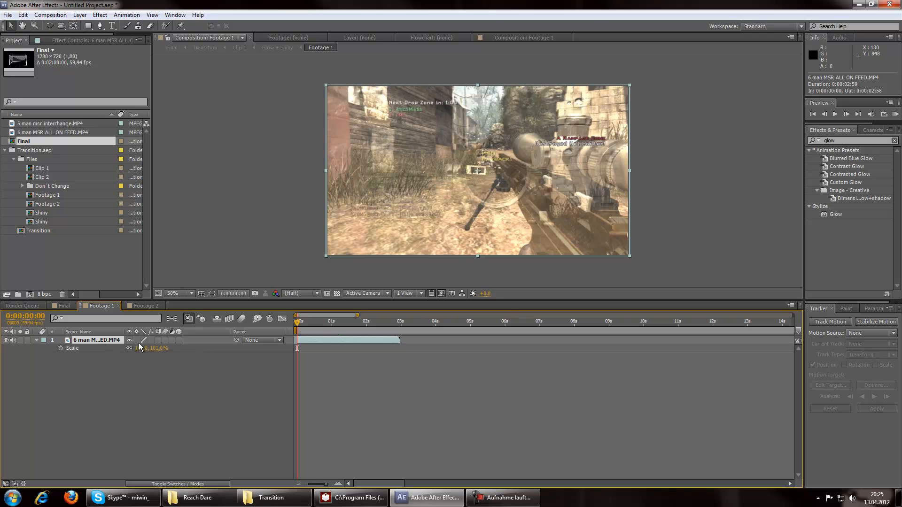
click(36, 341)
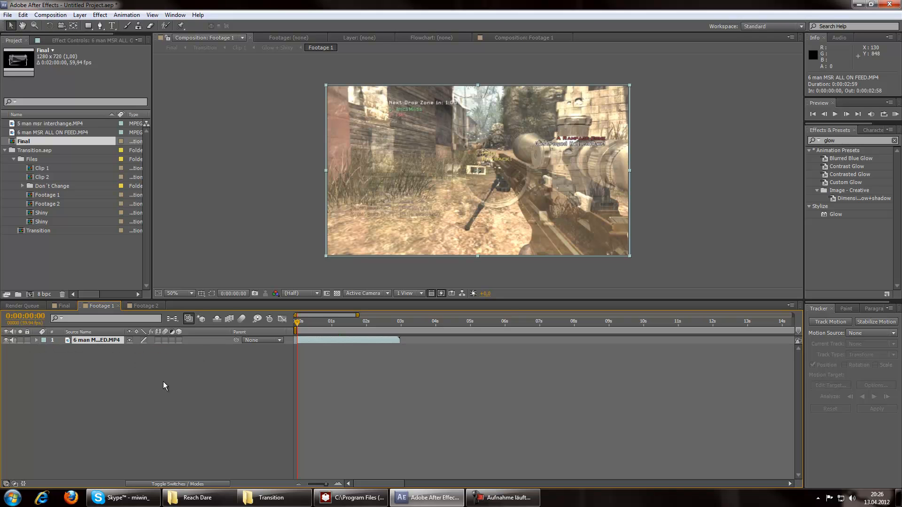
click(62, 364)
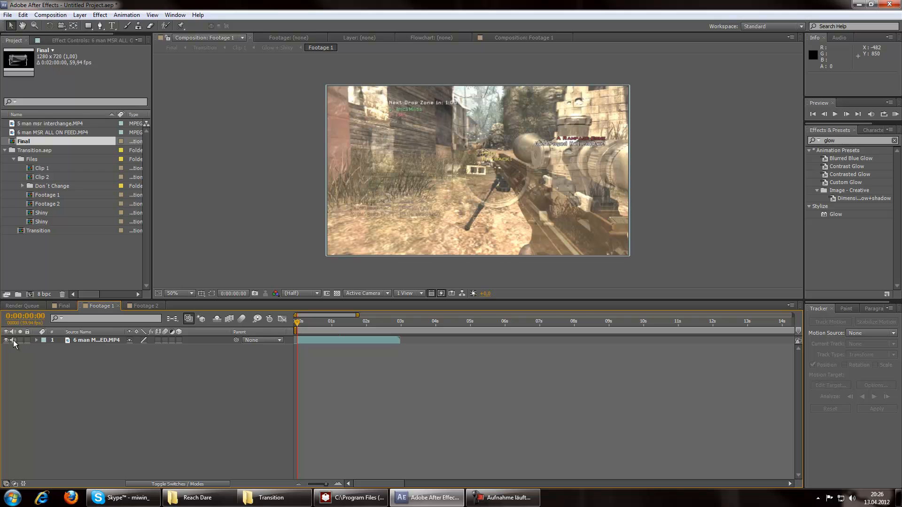
- Cut the bottom 5 man msr interchange clip piece from Final and paste it into Footage 2
click(140, 306)
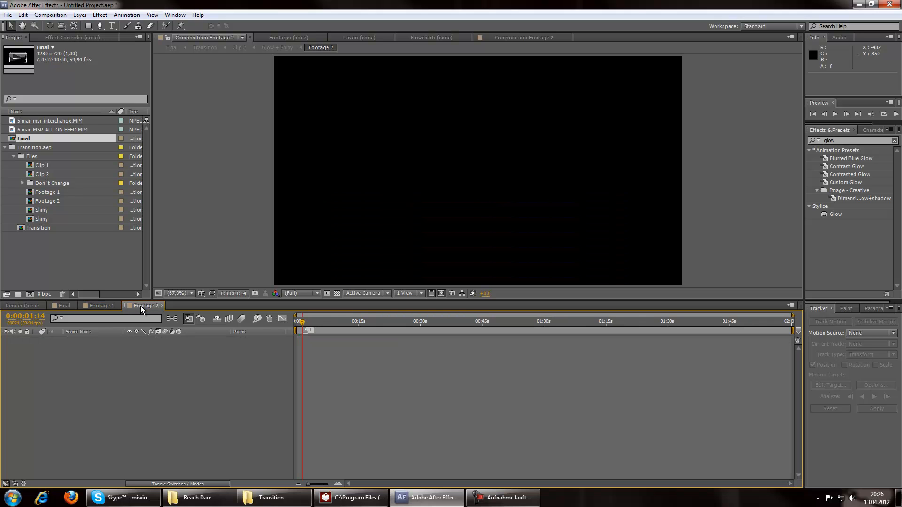
click(64, 306)
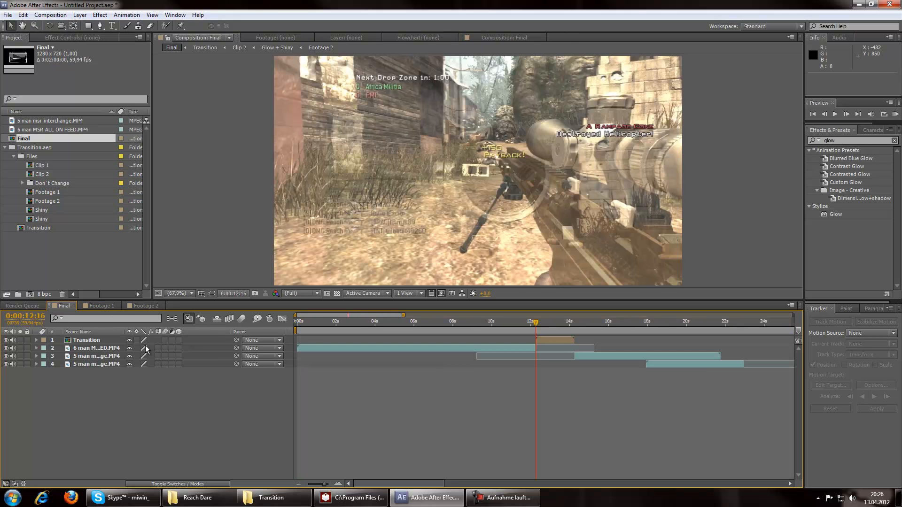
click(105, 365)
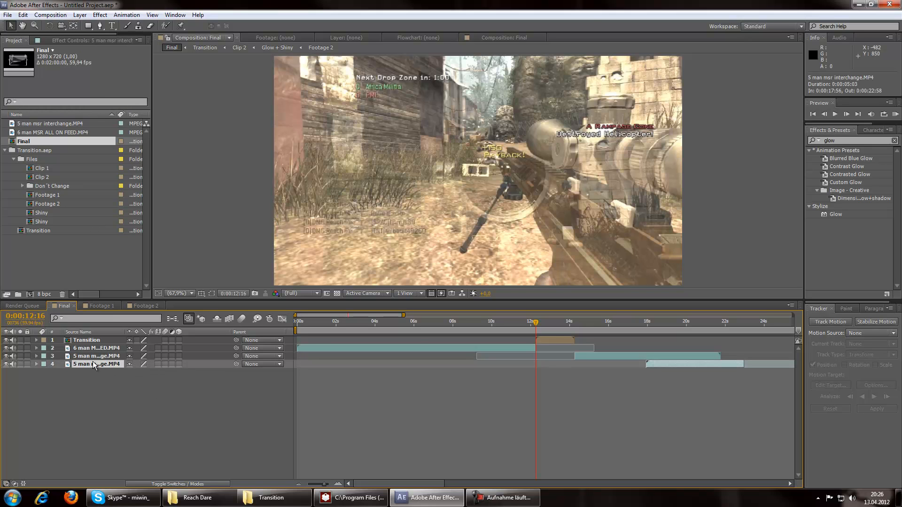
drag(659, 365, 512, 365)
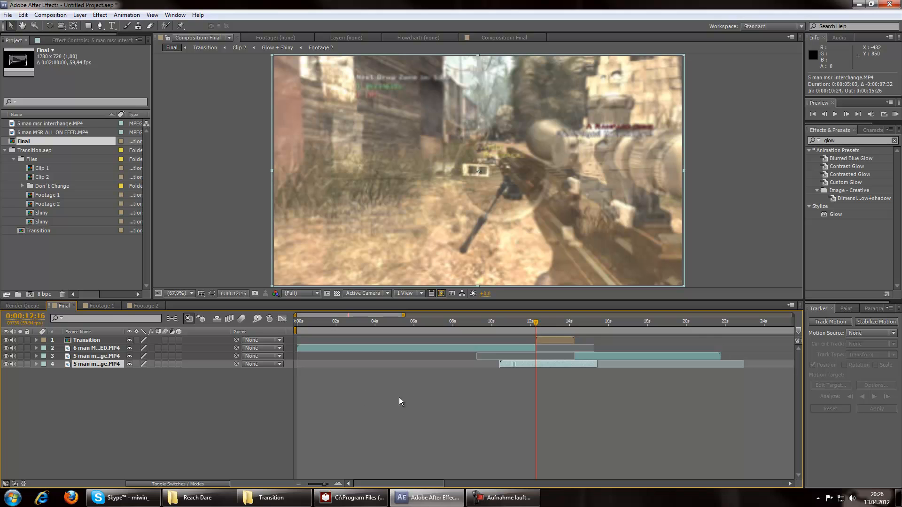
key(ctrl+x)
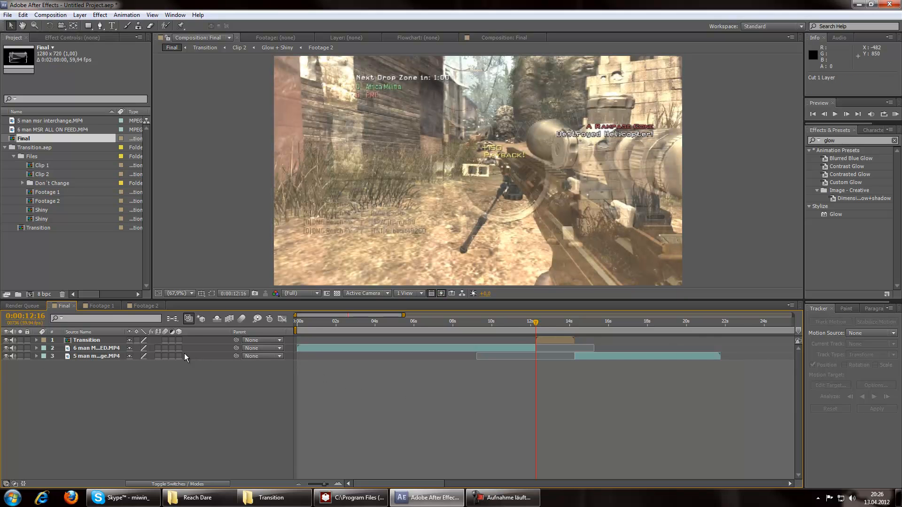
click(139, 305)
key(ctrl+v)
- Move the pasted 5 man clip in Footage 2 so it ends at 0:00:02:00, at the composition marker
drag(349, 342, 309, 342)
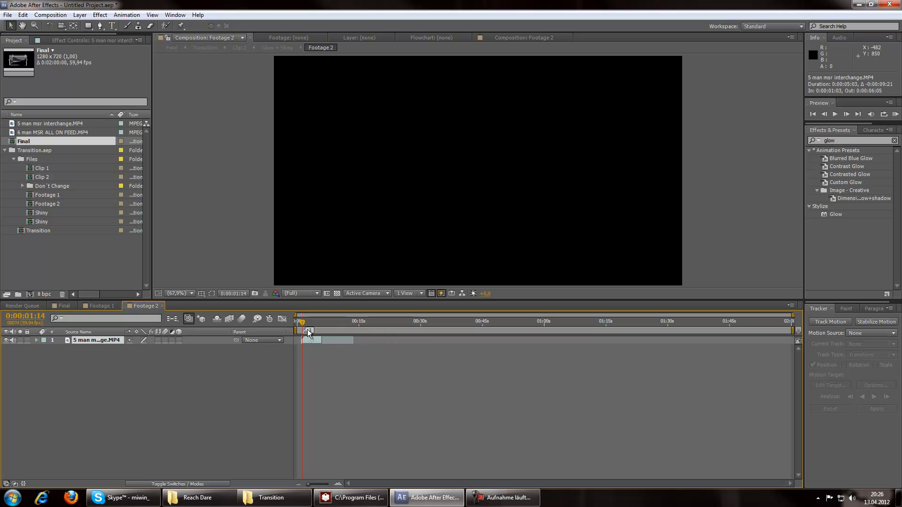
click(305, 320)
drag(308, 484, 327, 485)
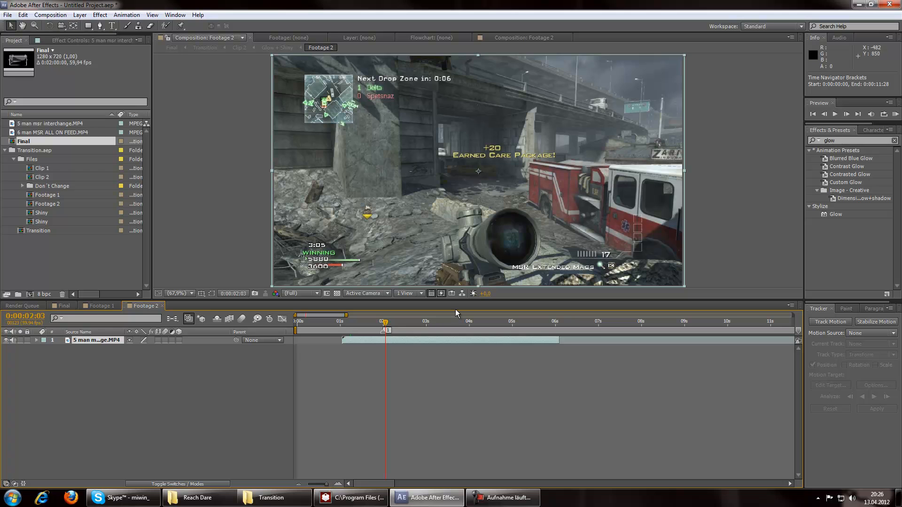
click(425, 322)
drag(466, 341, 304, 337)
- Check frame by frame that the 5 man clip's end lines up with the marker in Footage 2
click(383, 321)
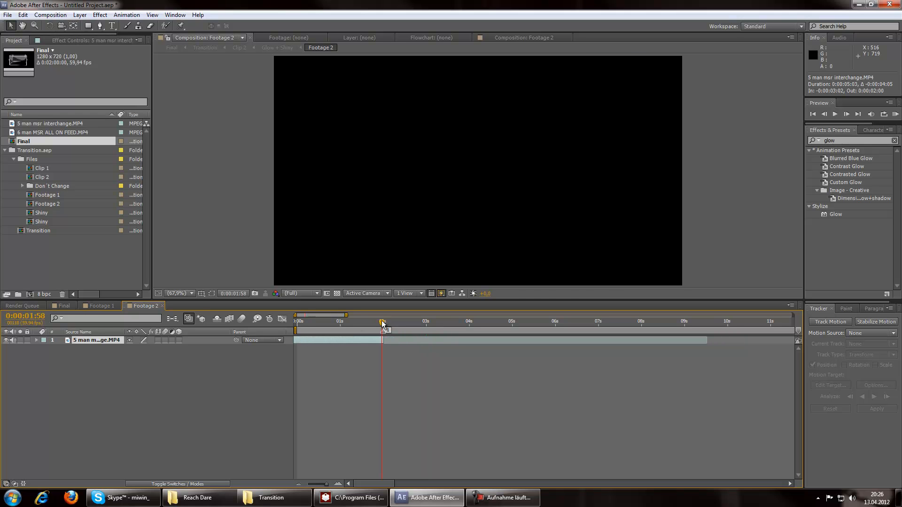
drag(382, 321, 383, 321)
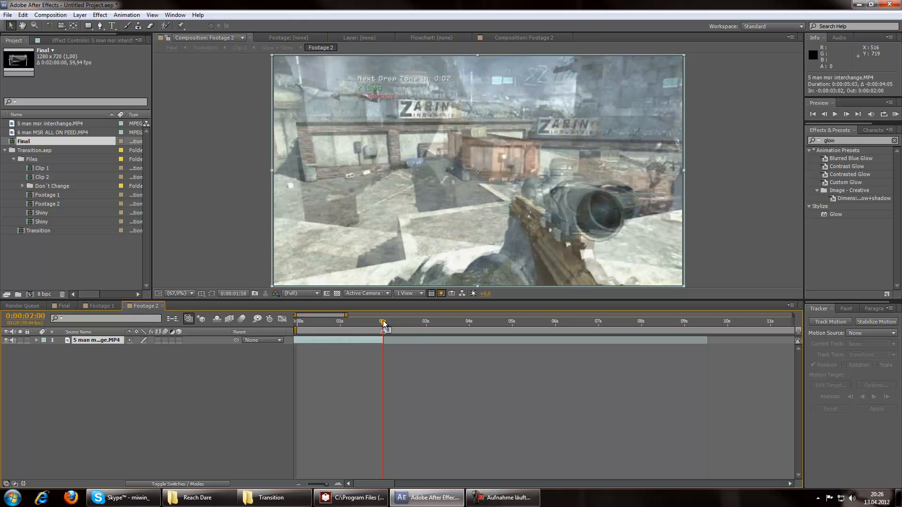
drag(326, 484, 333, 487)
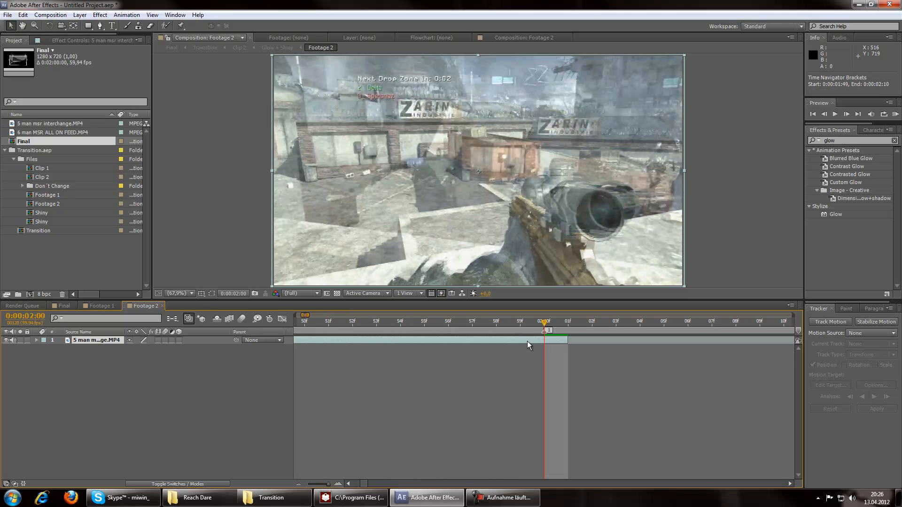
drag(527, 341, 543, 323)
click(520, 322)
drag(327, 483, 330, 485)
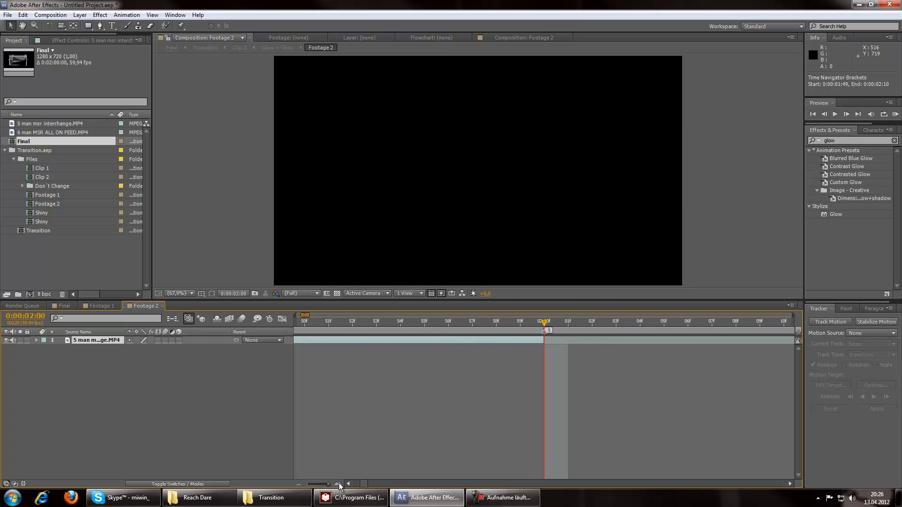
click(365, 322)
drag(326, 487, 326, 484)
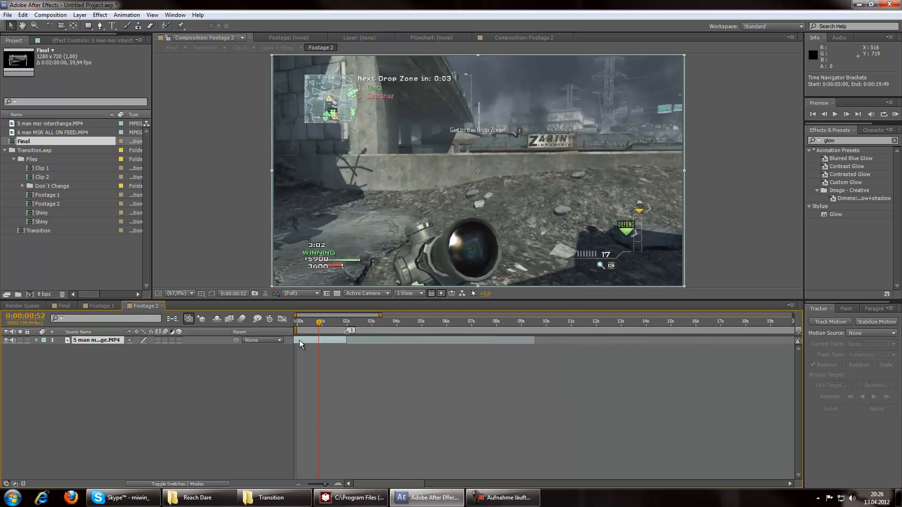
- Close the Footage 2 and Footage 1 timelines and scrub through the transition in Final
click(162, 306)
click(118, 305)
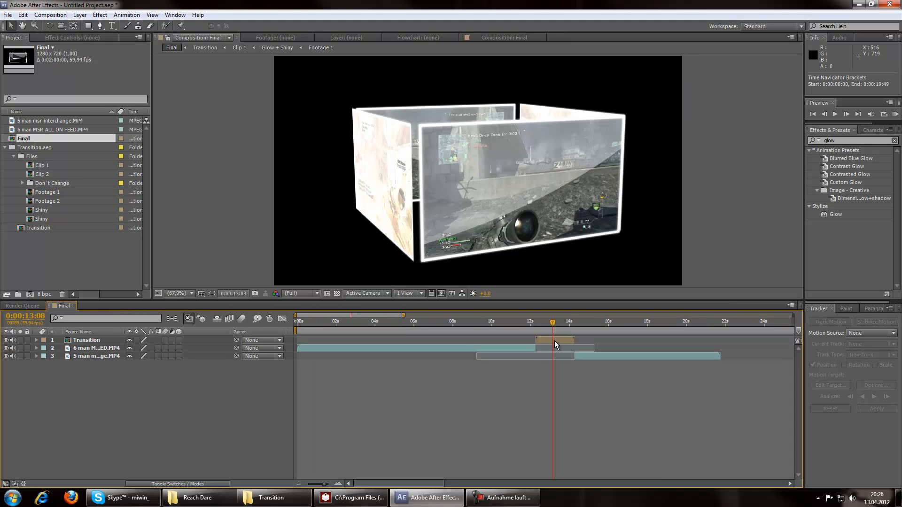
drag(553, 321, 552, 324)
click(531, 326)
drag(530, 325, 581, 325)
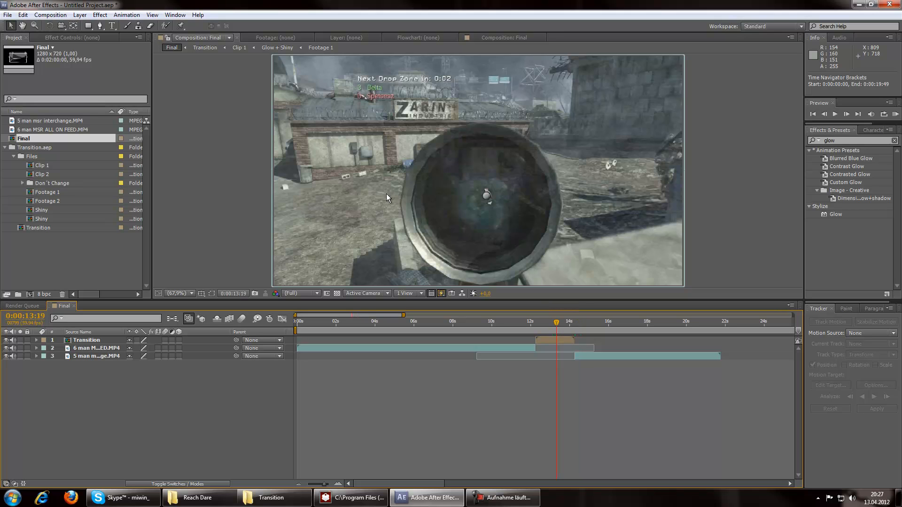
- Review the clip in Footage 2, close that composition and preview Final at 0:00:12:32
double_click(44, 201)
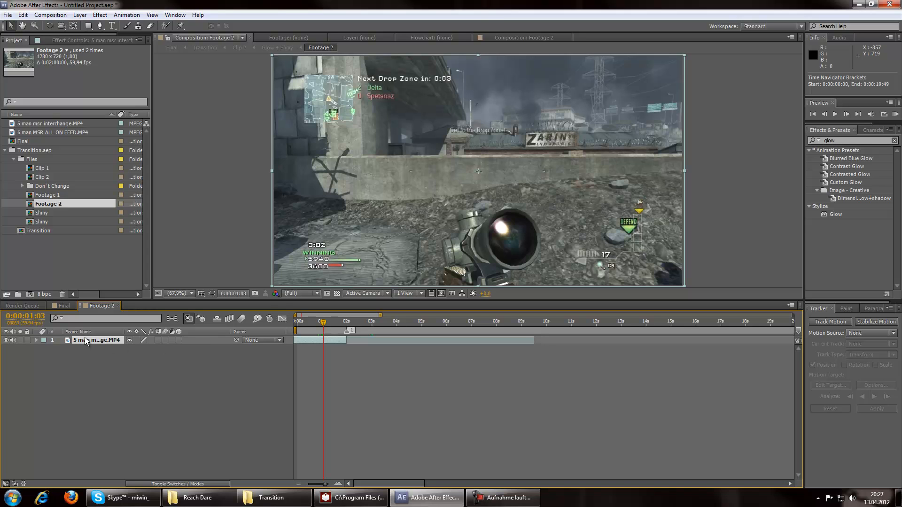
click(119, 306)
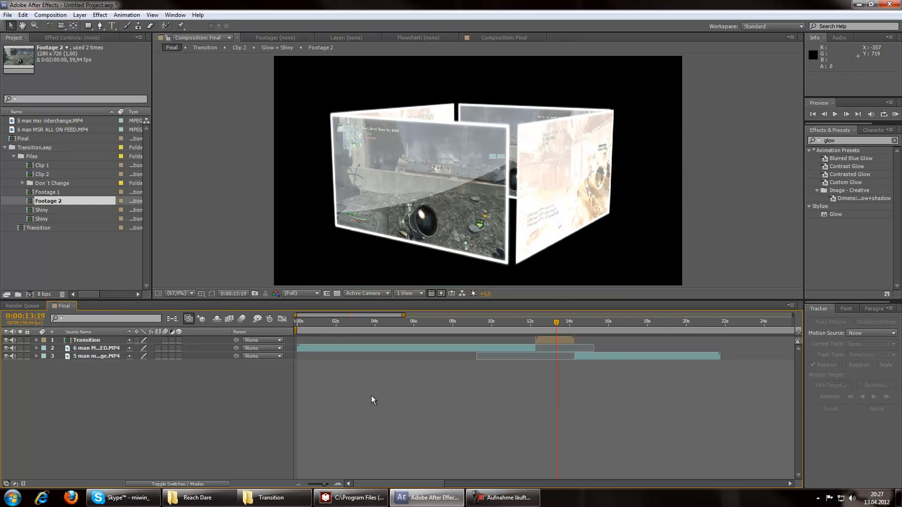
click(541, 323)
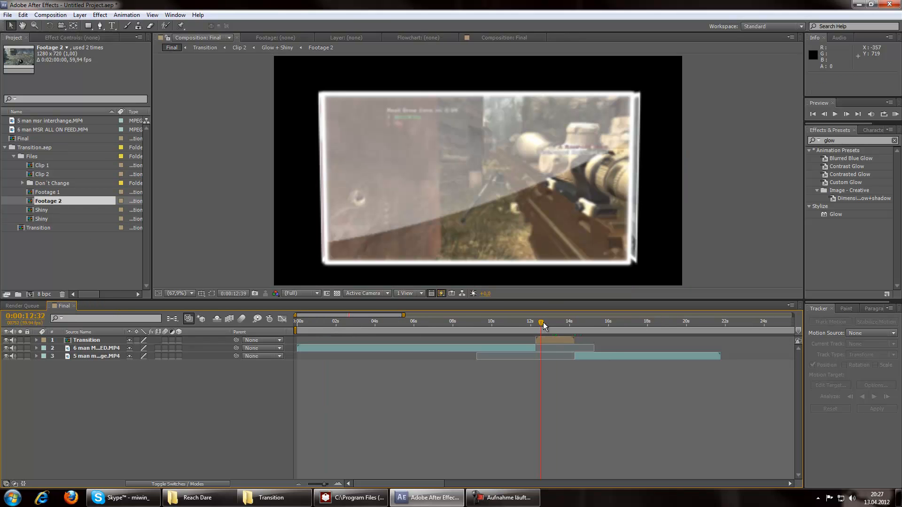
- Open the Transition composition and import the 5man Barret resistance on feed video from the Reach Dare folder
click(83, 340)
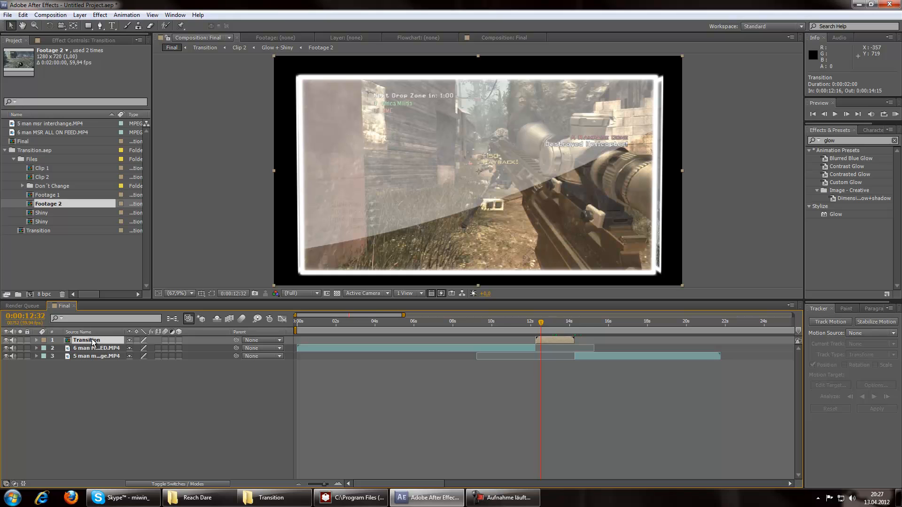
double_click(88, 341)
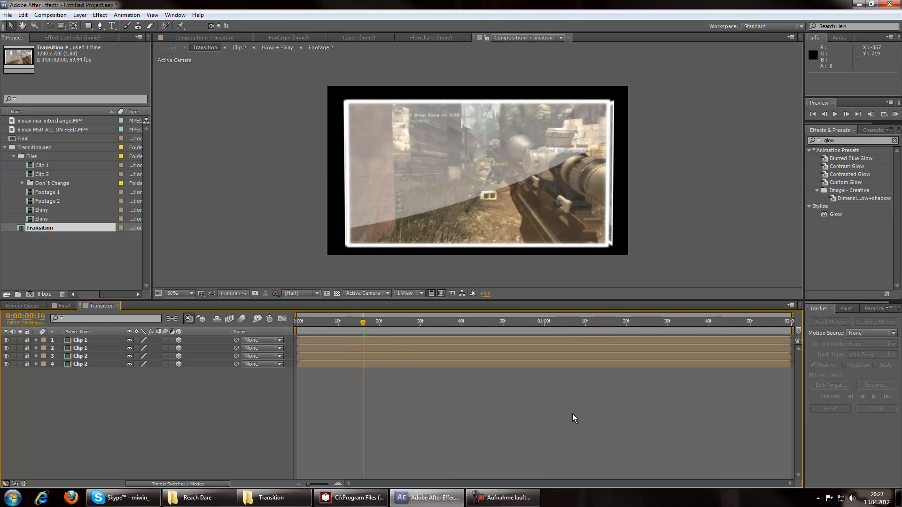
click(272, 497)
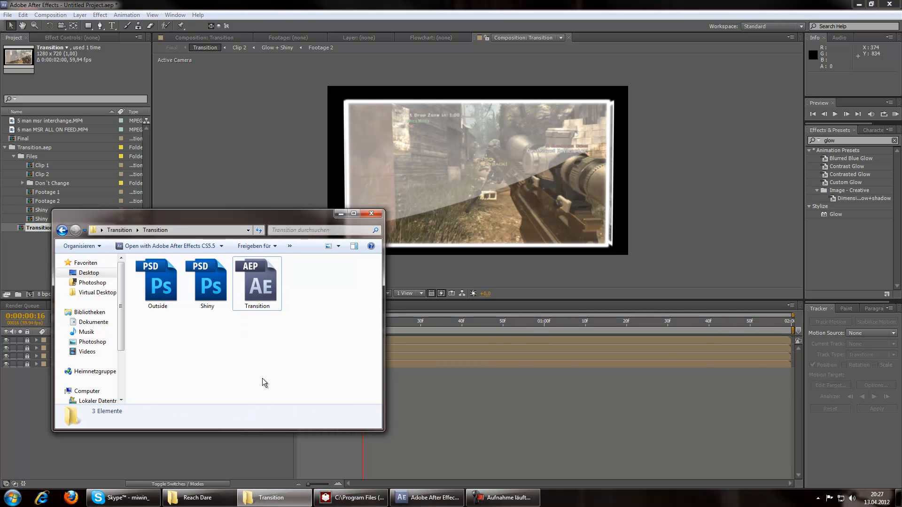
click(271, 497)
click(197, 497)
scroll(669, 347, down, 1)
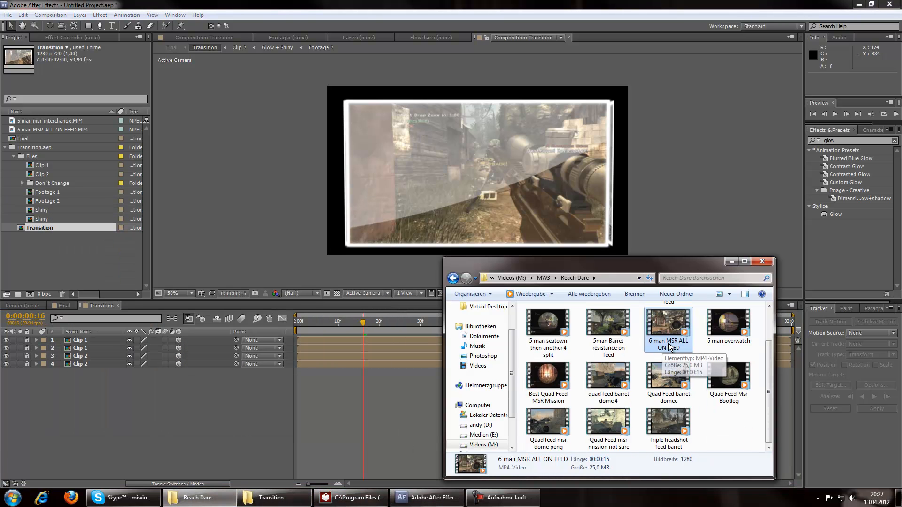
click(633, 411)
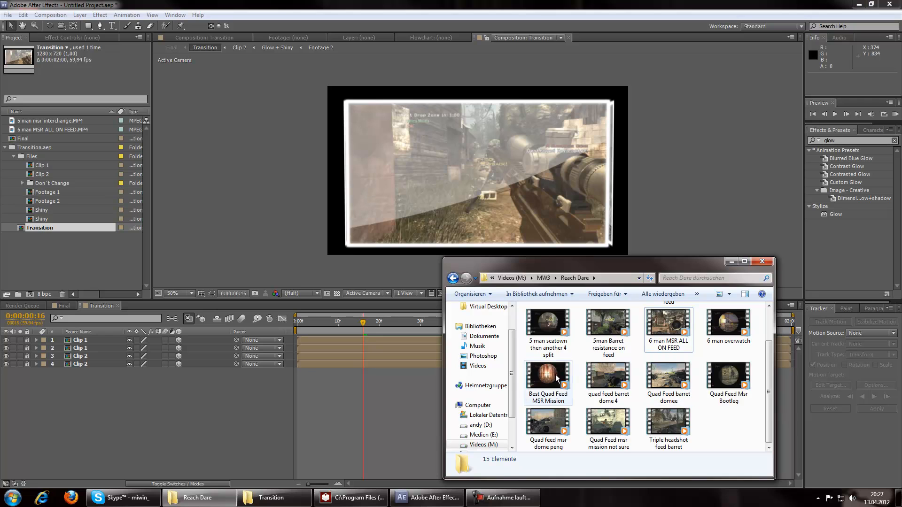
scroll(568, 373, up, 1)
click(726, 337)
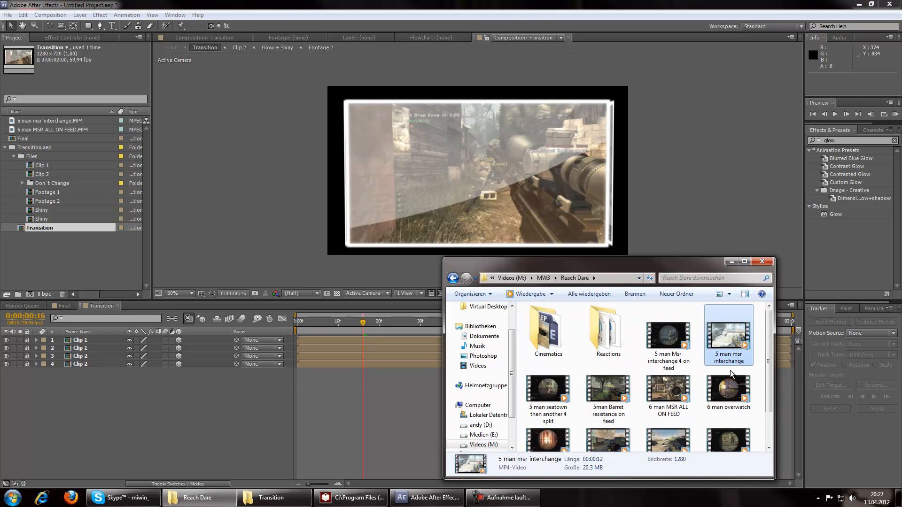
scroll(730, 370, down, 1)
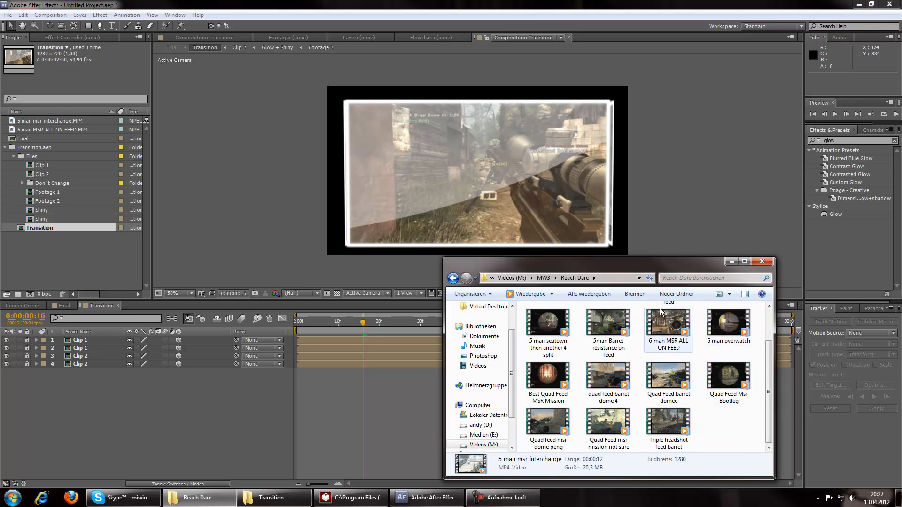
drag(609, 324, 64, 254)
- Add the 5man Barret clip as the bottom layer of Transition and scale it to 276%
drag(28, 128, 81, 379)
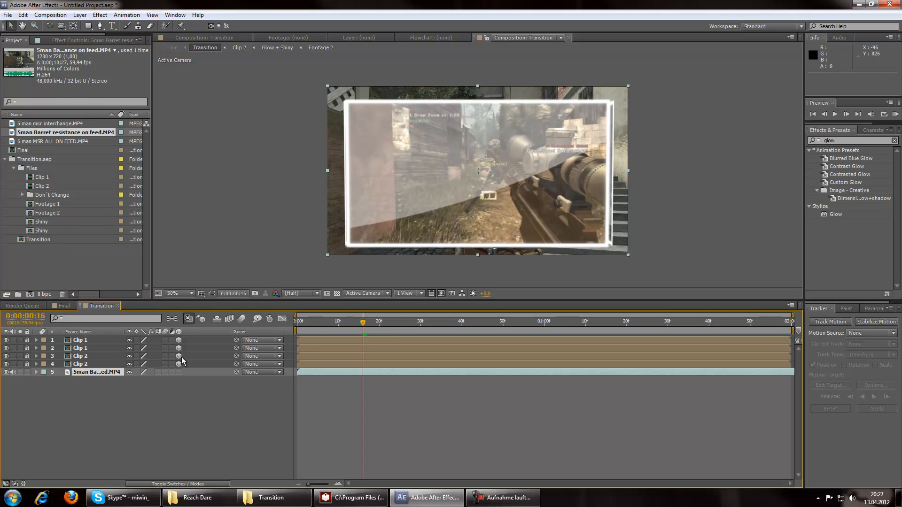
key(s)
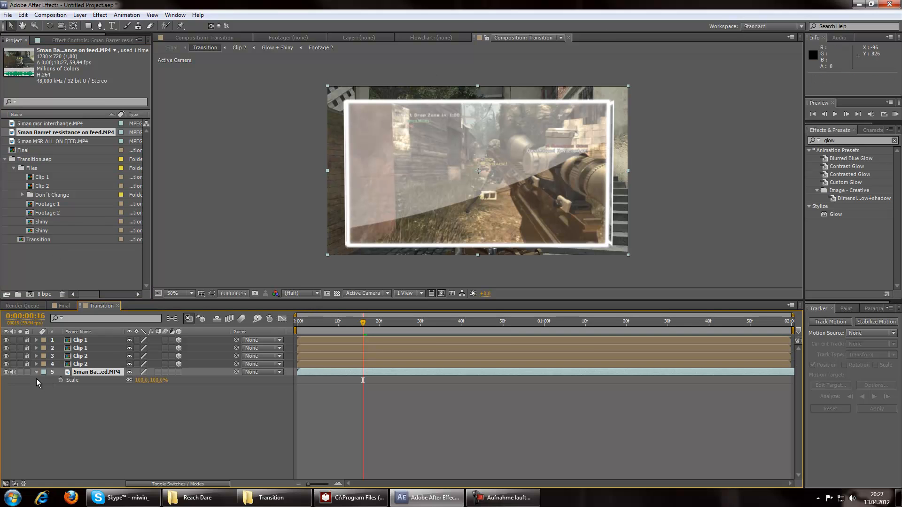
drag(139, 380, 223, 380)
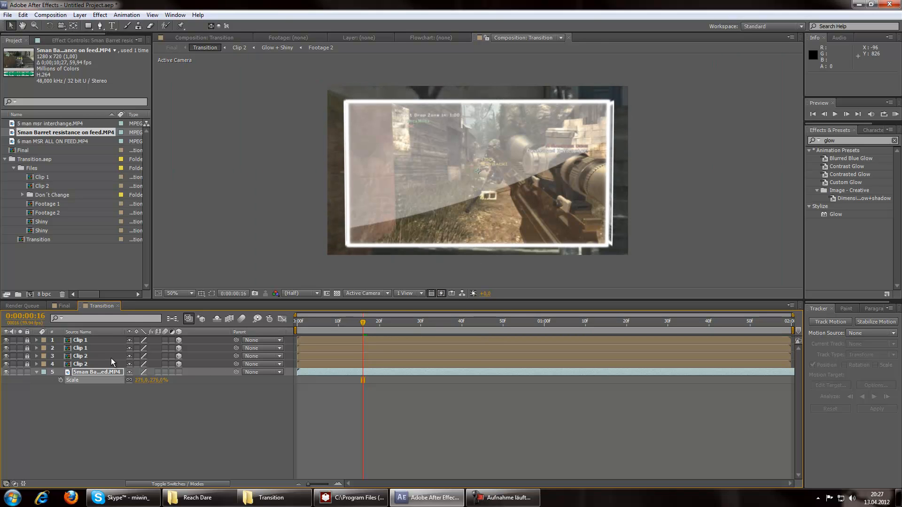
- Hide both Clip 1 and both Clip 2 layers in Transition and keep their properties collapsed
mouse_move(6, 341)
mouse_down()
mouse_move(6, 364)
mouse_move(12, 352)
mouse_up()
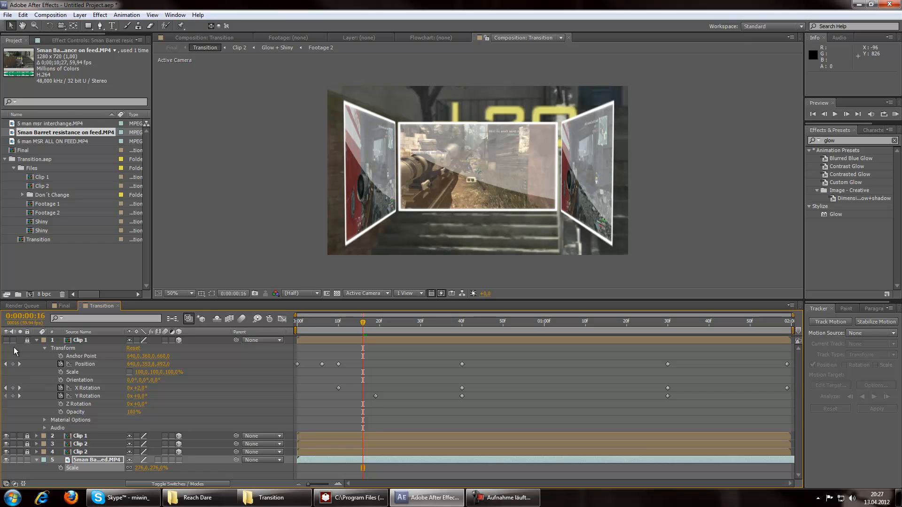
click(38, 340)
click(7, 348)
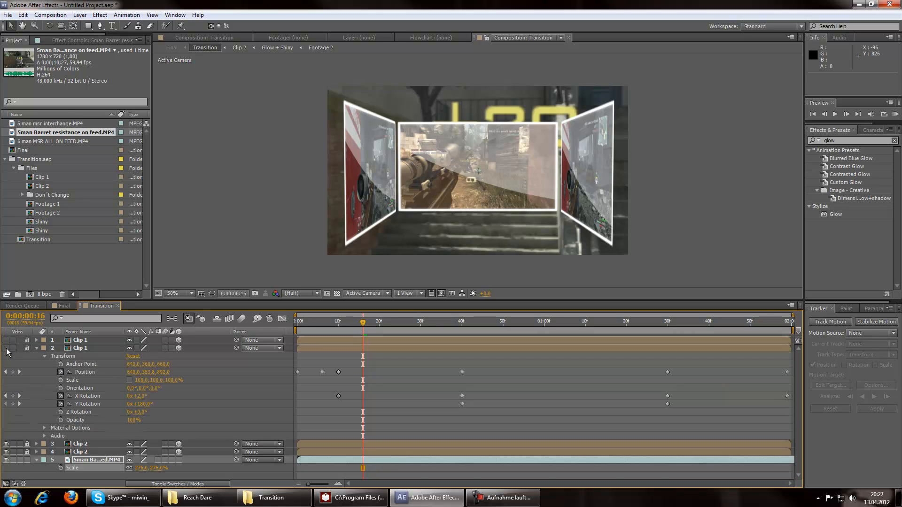
click(37, 348)
click(37, 356)
click(6, 356)
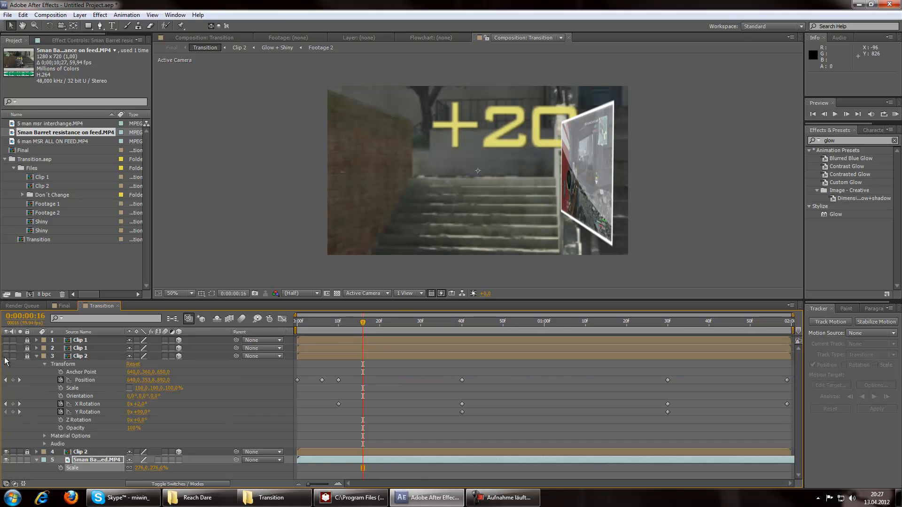
click(37, 356)
click(6, 364)
click(36, 364)
click(38, 364)
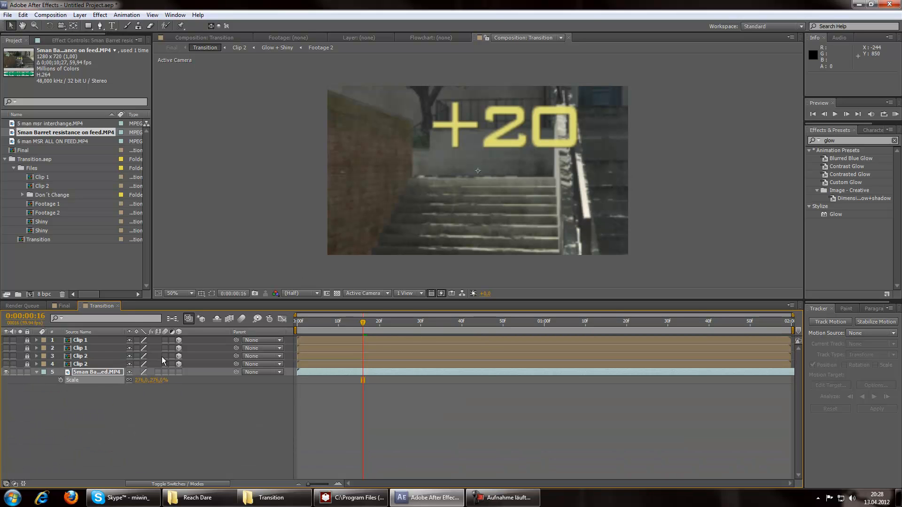
- Scale the 5man Barret layer in Transition to about 462% and move it to position 1658, 226 so the brick wall fills most of the frame
drag(140, 382, 232, 386)
drag(423, 181, 662, 147)
- Find the Camera Lens Blur effect, apply it to the 5man Barret layer and set its Blur Radius to 8
drag(846, 140, 797, 144)
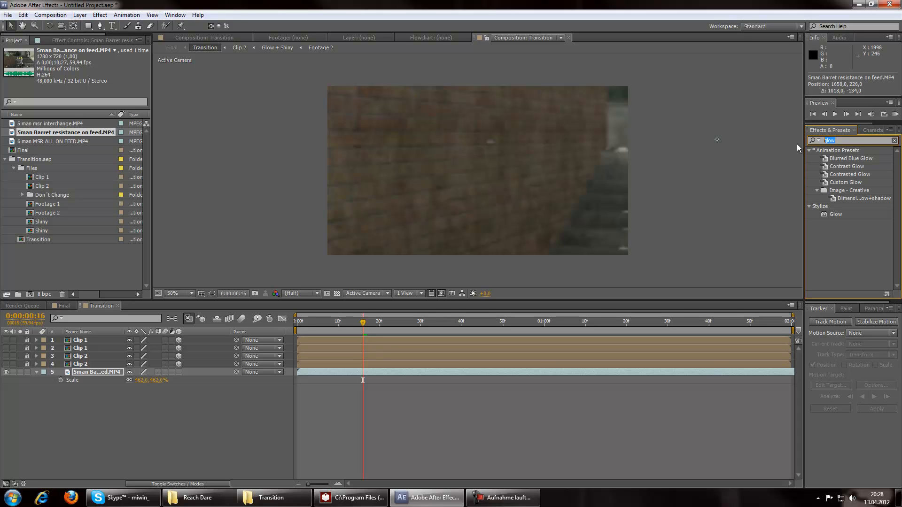
text(blur)
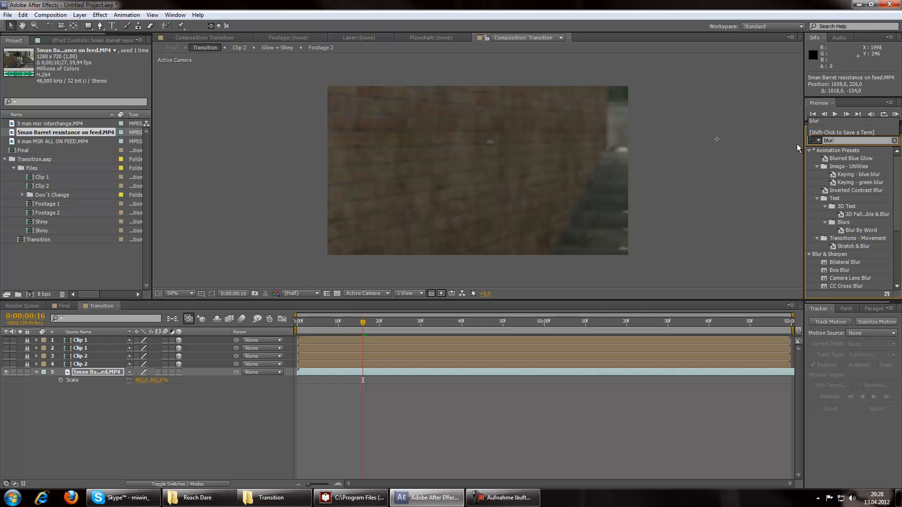
click(854, 278)
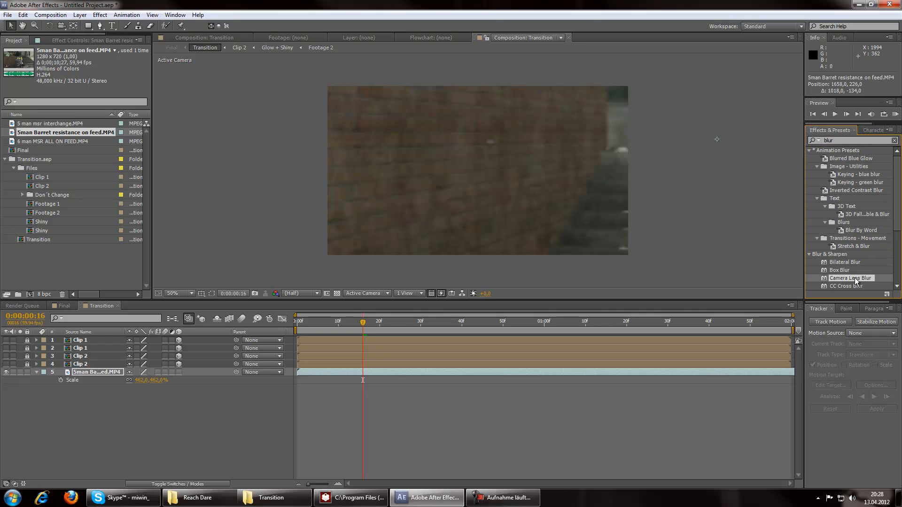
drag(844, 278, 80, 373)
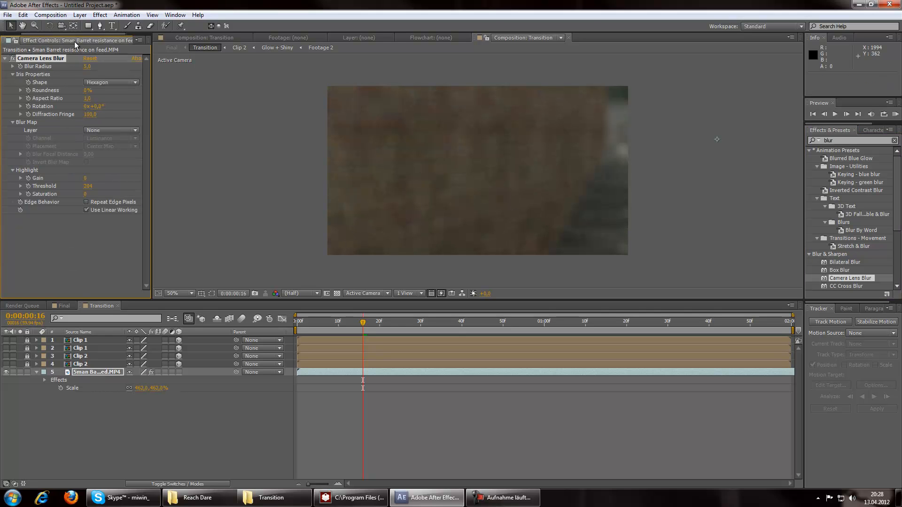
drag(84, 66, 89, 66)
click(37, 372)
click(39, 405)
- Make both Clip 1 and both Clip 2 layers visible again and preview the transition from its start to 0:00:00:53
drag(348, 320, 259, 320)
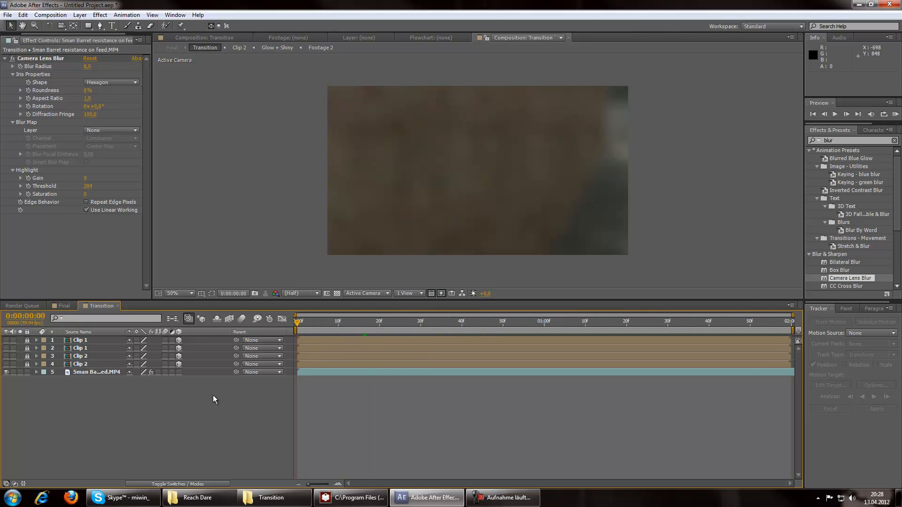
click(6, 361)
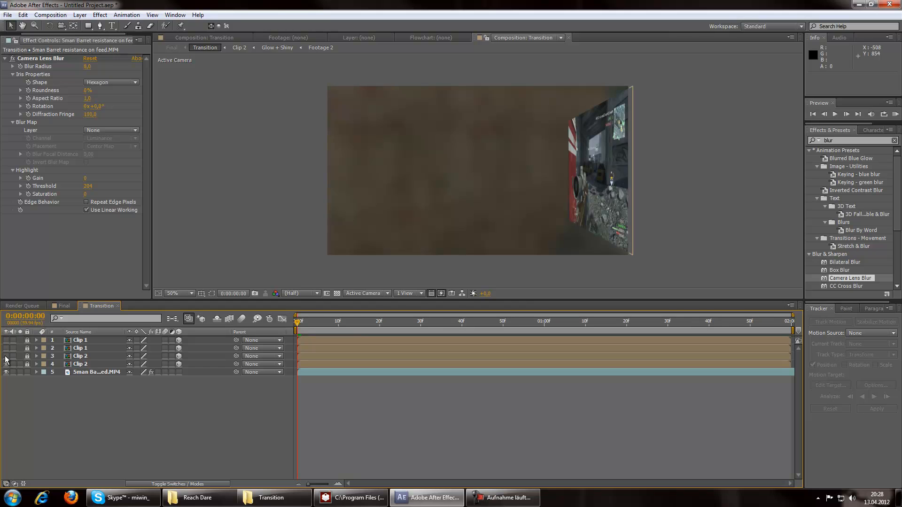
drag(6, 357, 6, 340)
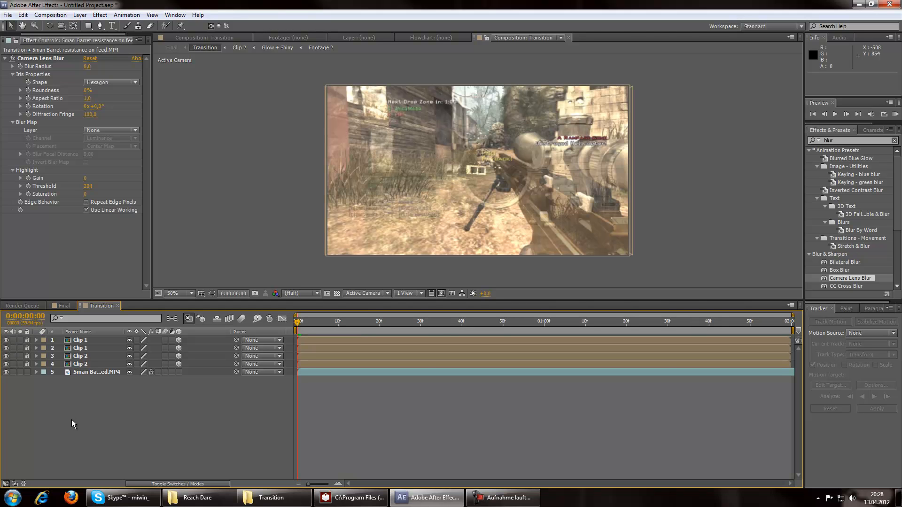
drag(299, 323, 422, 328)
drag(516, 320, 525, 322)
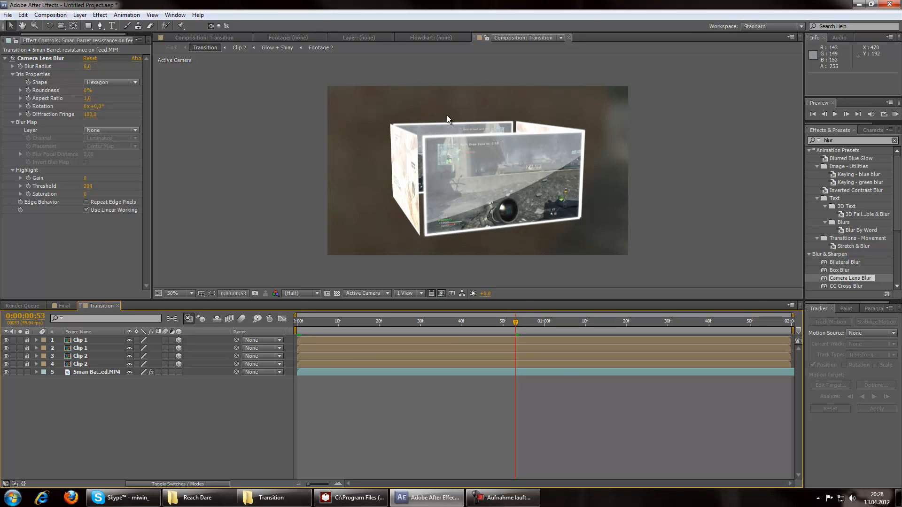
click(5, 58)
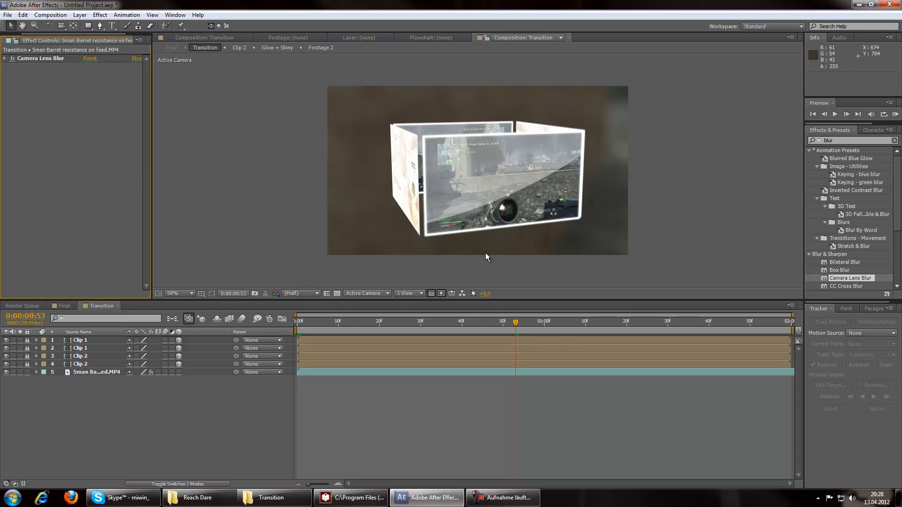
- Close the Transition composition to return to Final, show the project files and collapse the Transition layer's properties
click(118, 306)
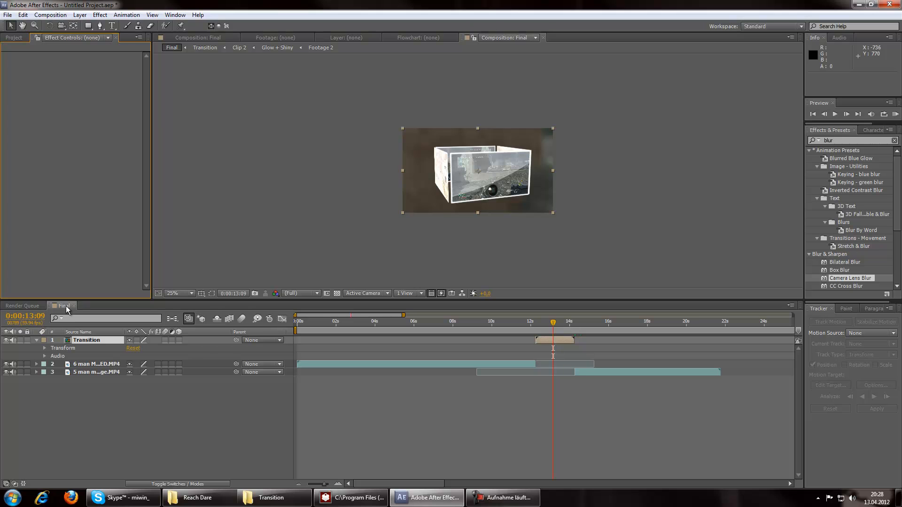
click(14, 38)
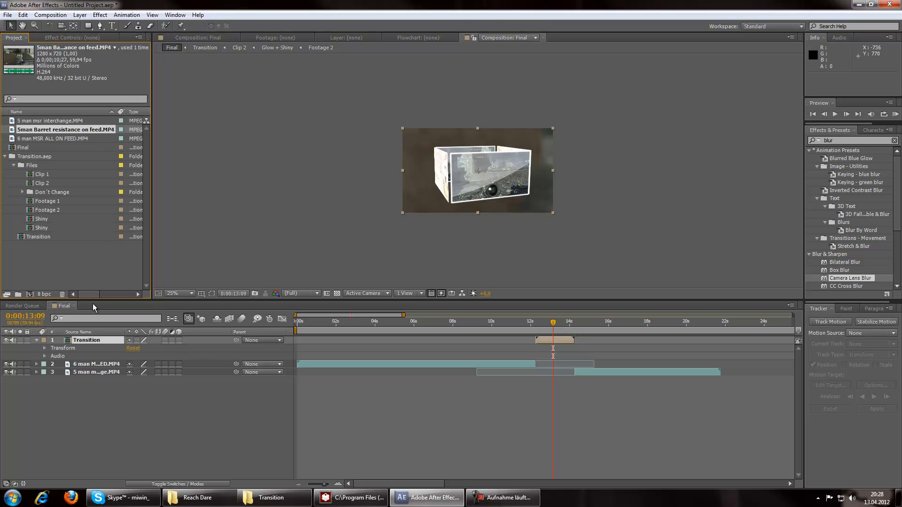
click(36, 340)
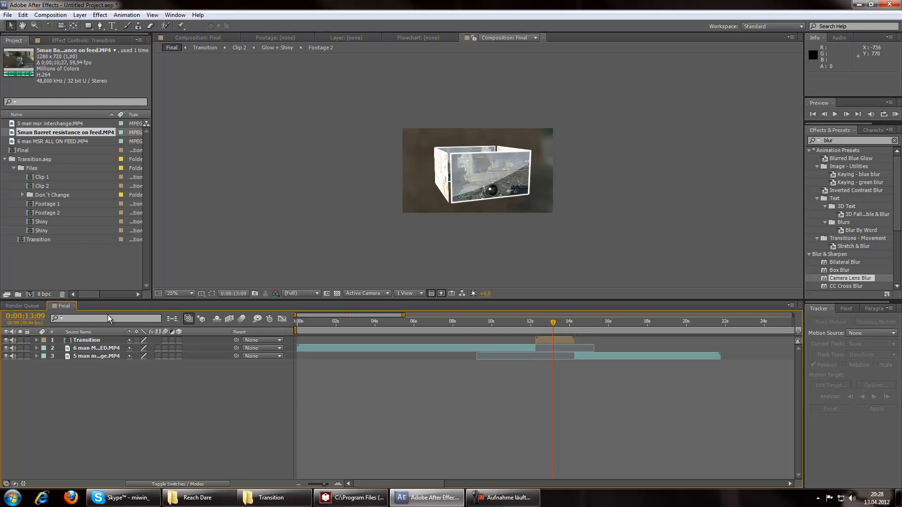
- Display the Transition layer's audio waveform in Final, try raising its audio level, and reset the level to 0 dB
click(82, 341)
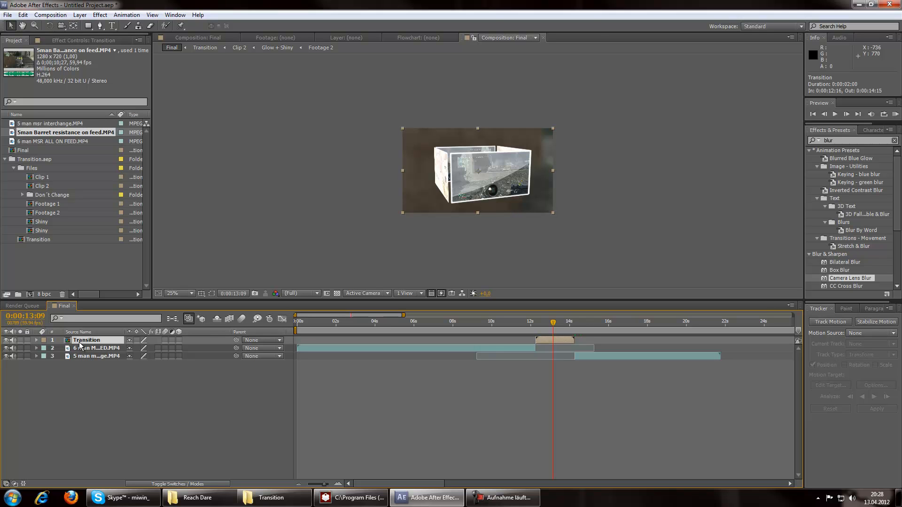
click(37, 340)
click(45, 356)
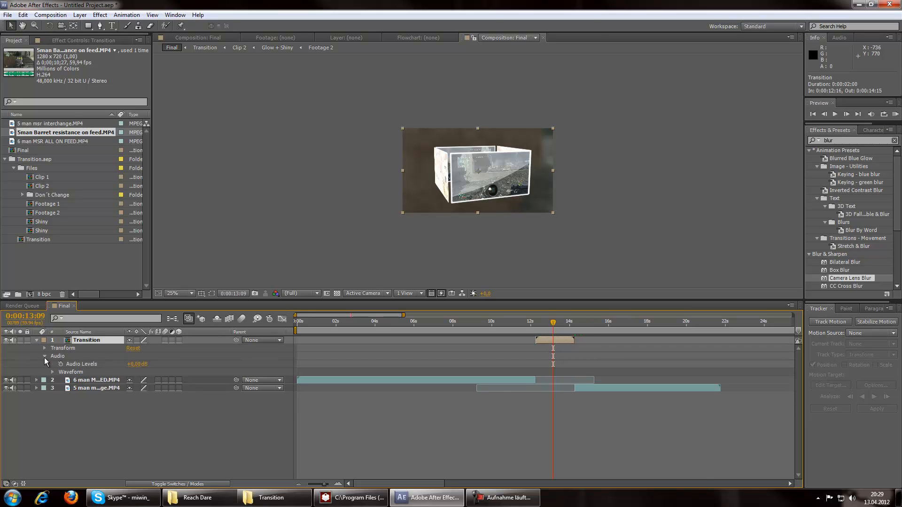
click(53, 372)
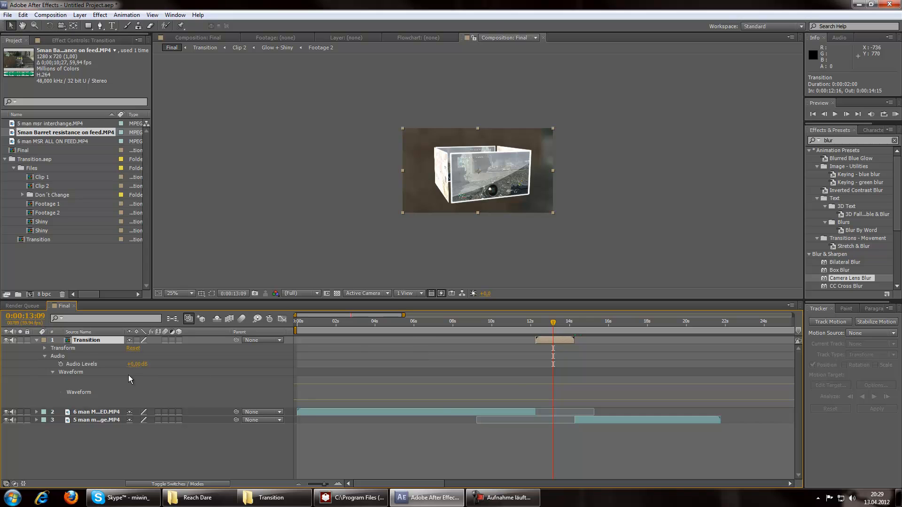
drag(136, 364, 152, 364)
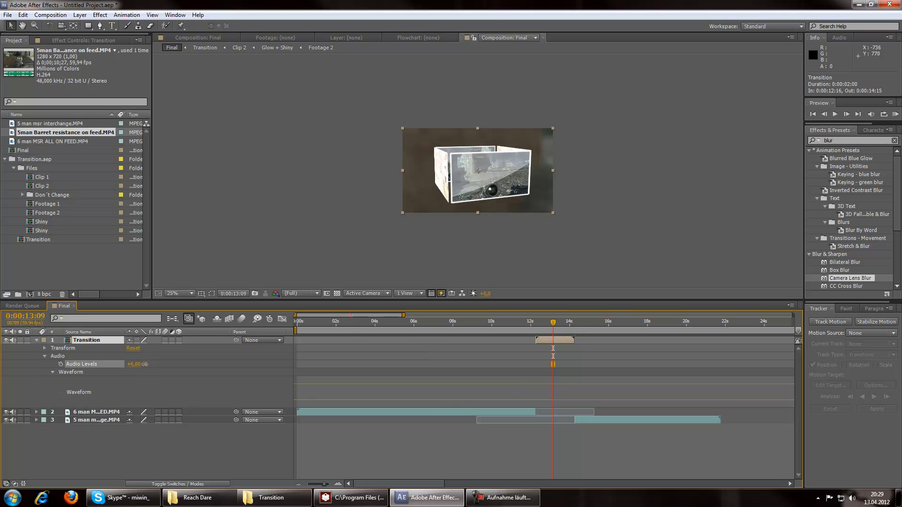
click(135, 365)
text(0)
click(187, 357)
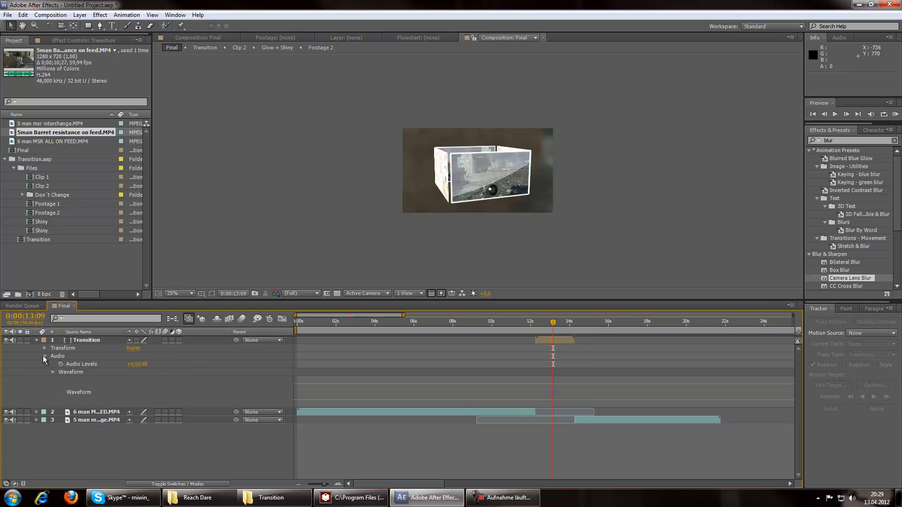
click(44, 356)
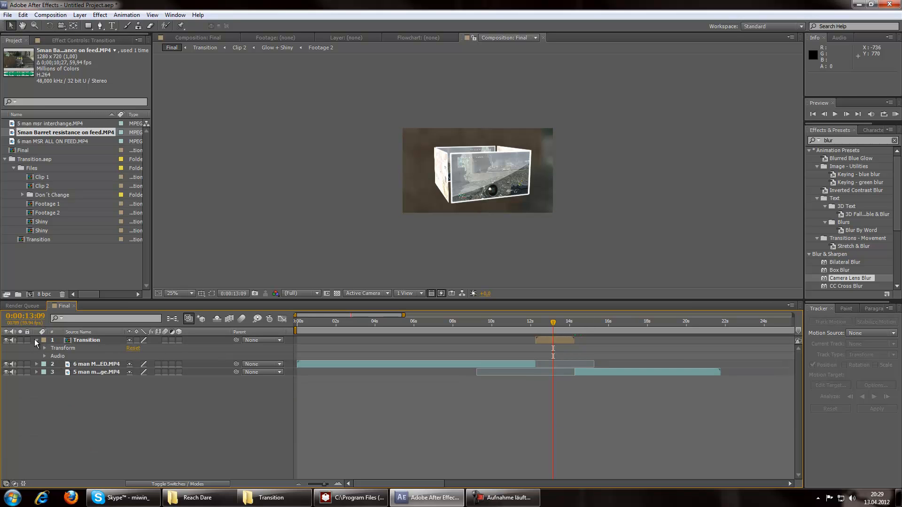
- Enable audio on the upper Clip 1 and upper Clip 2 layers inside the Transition composition and close it
double_click(77, 341)
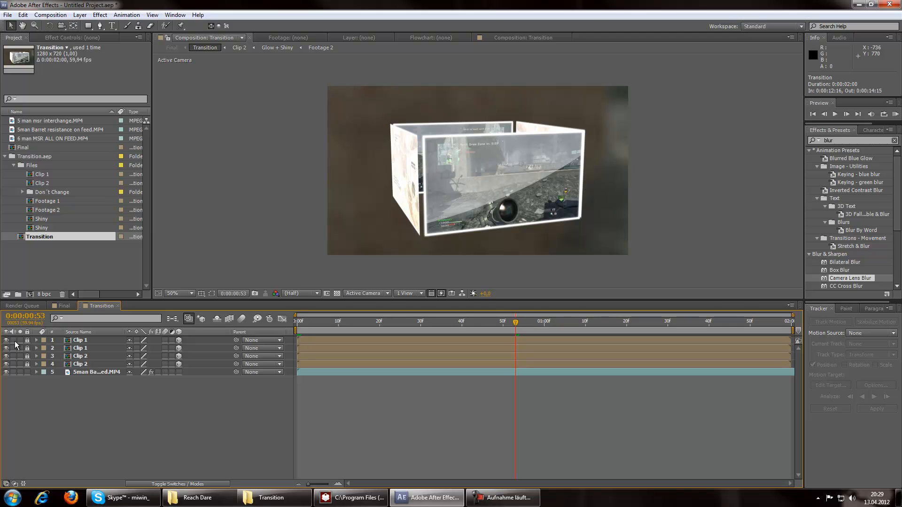
drag(13, 356, 14, 365)
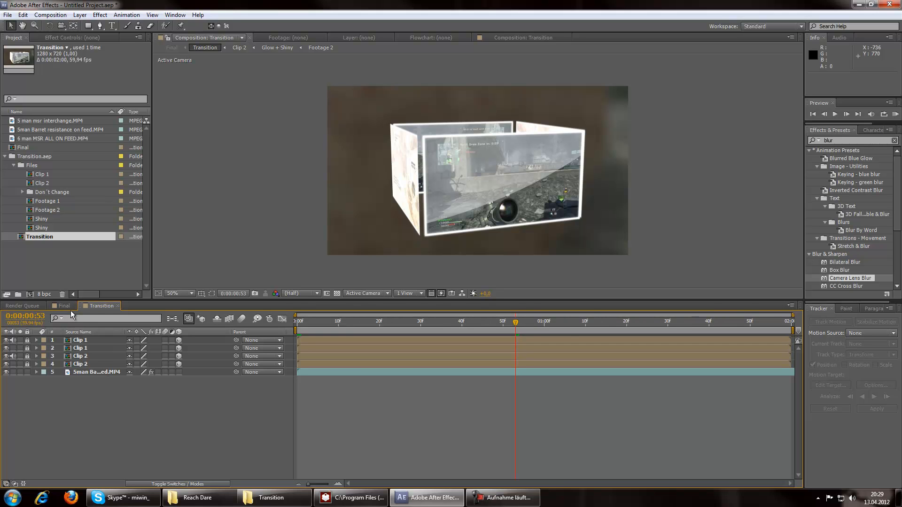
click(118, 306)
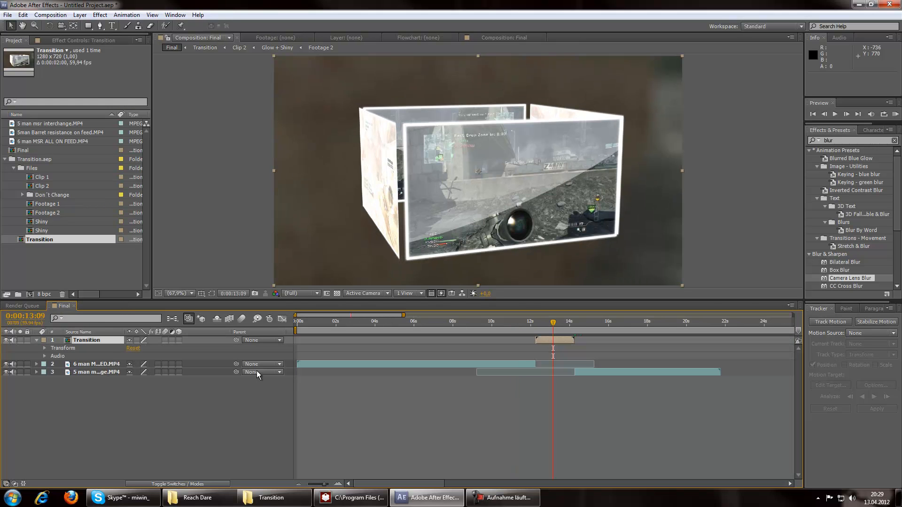
- Recheck the Transition layer's waveform and audio level in Final, set the level to 0 dB and collapse the layer
click(44, 356)
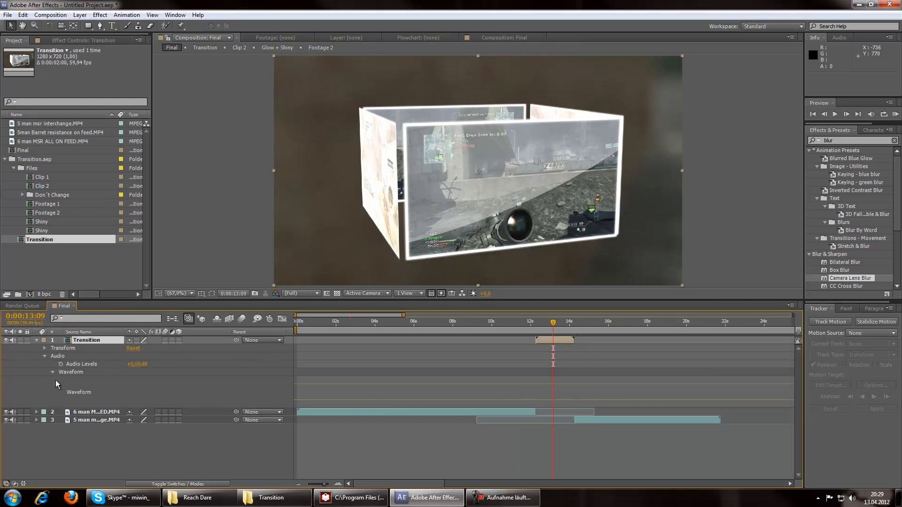
click(140, 364)
mouse_move(142, 364)
mouse_down()
mouse_move(151, 364)
mouse_move(139, 364)
mouse_up()
click(136, 364)
text(0)
click(173, 362)
click(37, 339)
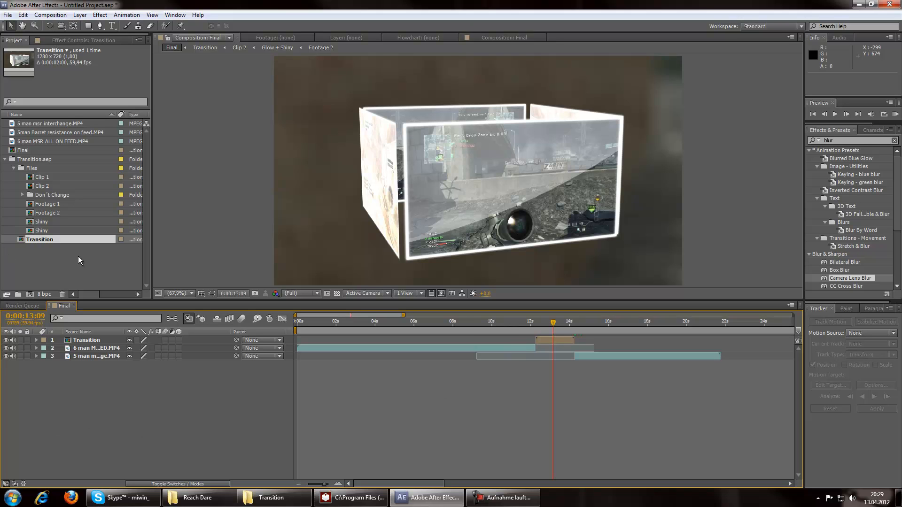
- Open the Clip 1 composition, show its Shiny layer, hide Glow + Shiny, and preview it at 0:00:00:28
click(49, 274)
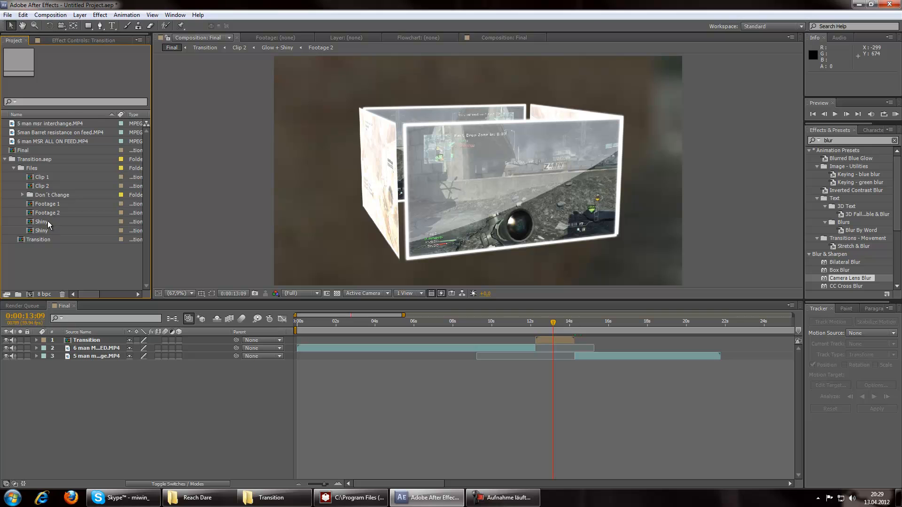
click(42, 186)
click(42, 178)
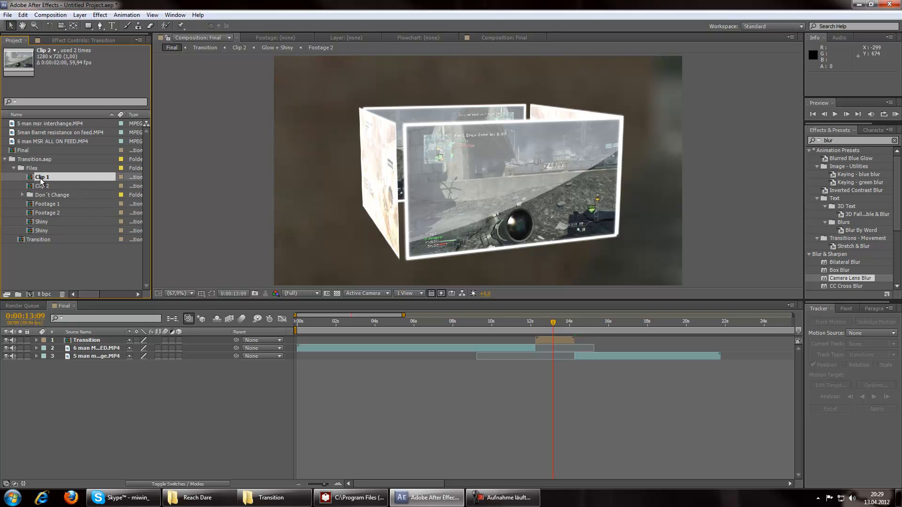
double_click(41, 179)
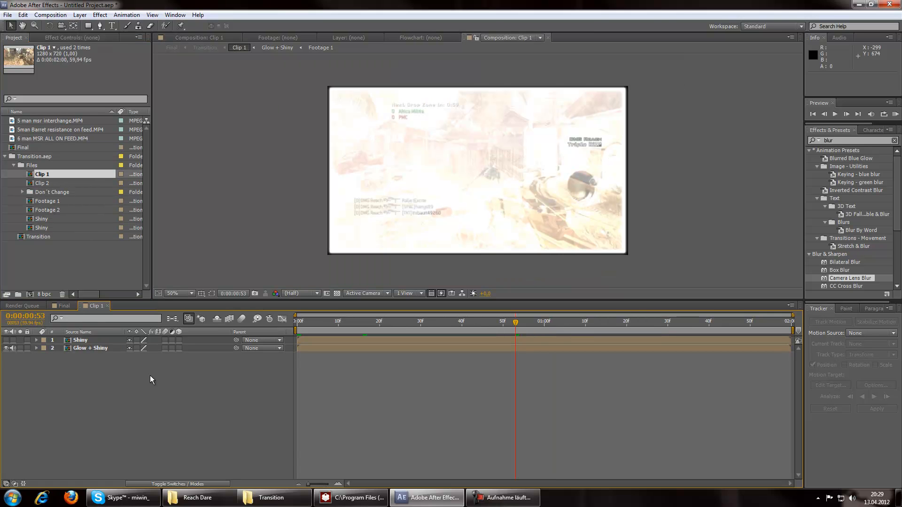
click(7, 340)
click(7, 365)
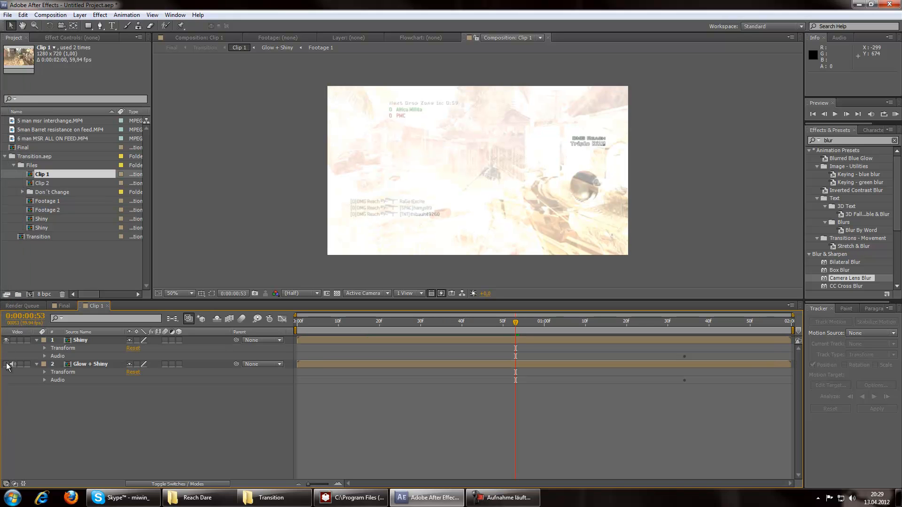
click(37, 364)
click(36, 340)
drag(475, 326, 408, 323)
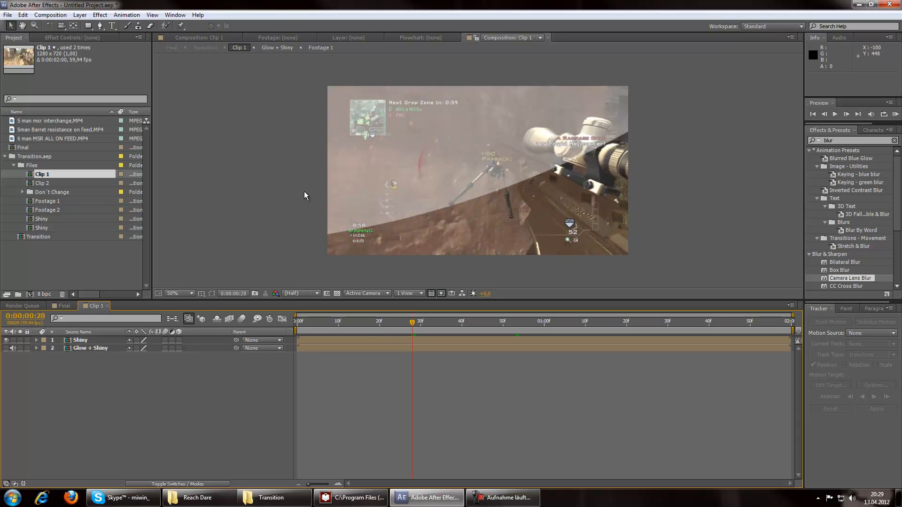
- Show Shiny and hide Glow + Shiny in the Clip 2 composition, and preview Final at 0:00:12:44 at 50% magnification
double_click(41, 183)
click(5, 349)
click(5, 340)
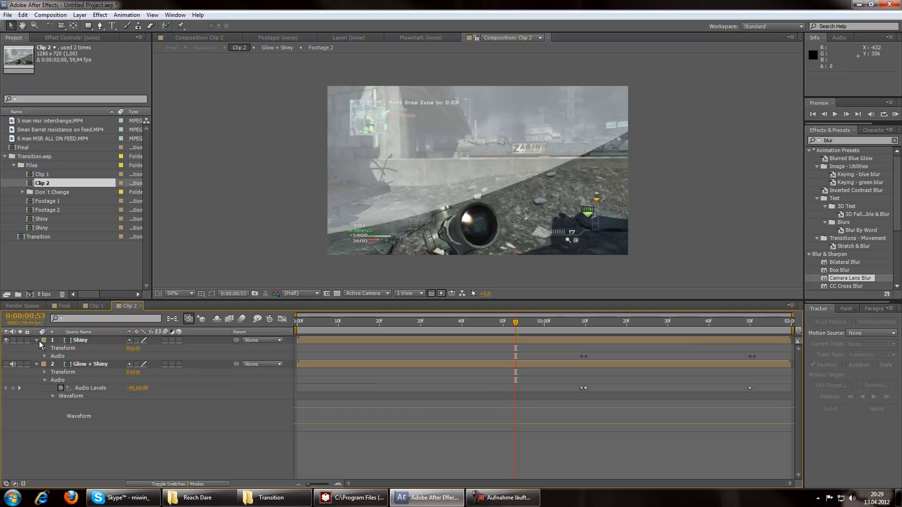
click(37, 341)
click(37, 348)
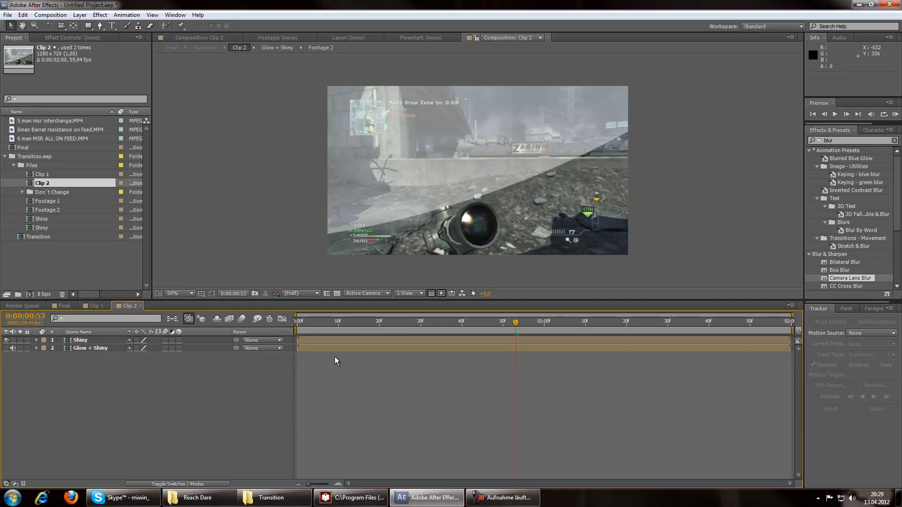
click(63, 306)
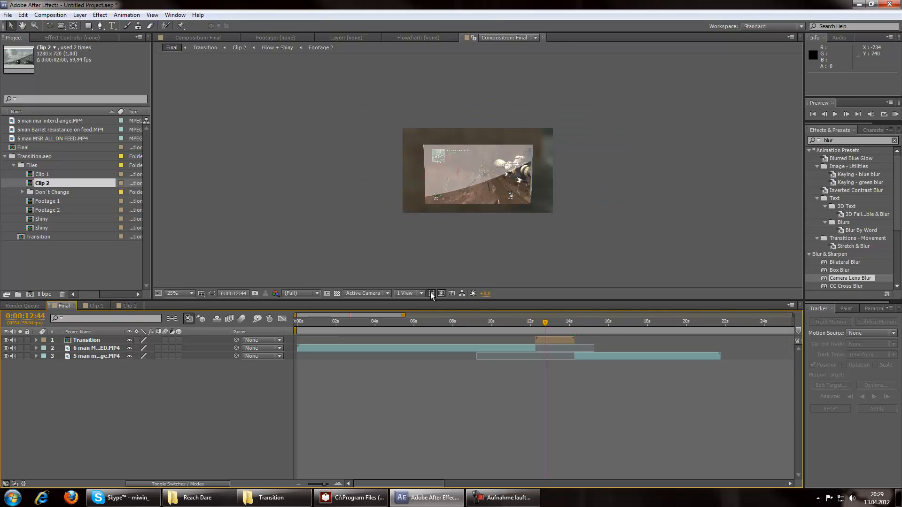
key(period)
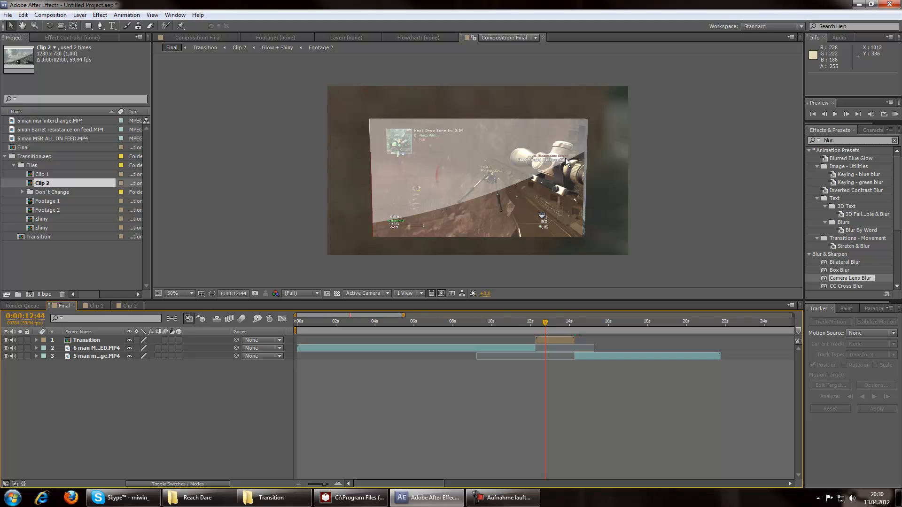
- Open the Shiny composition nested in Clip 2 and hide its Shiny.psd layer
click(131, 306)
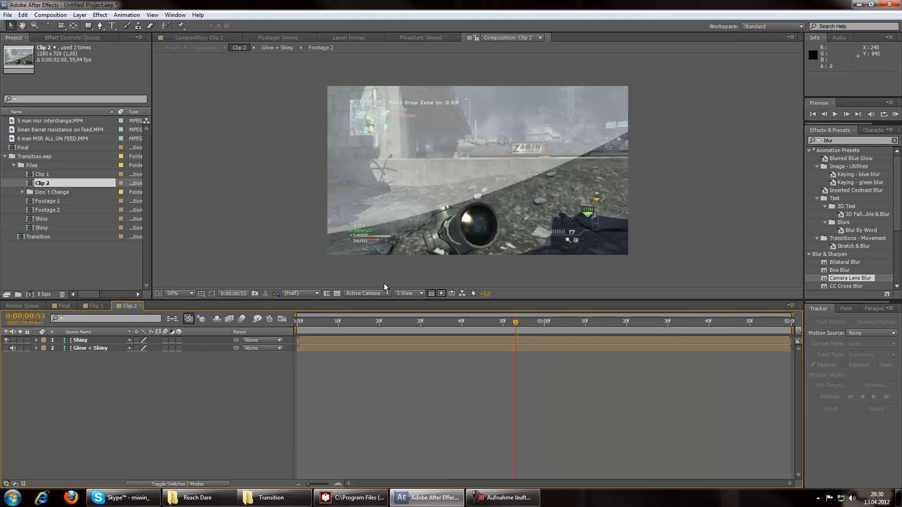
click(82, 342)
click(7, 341)
click(8, 341)
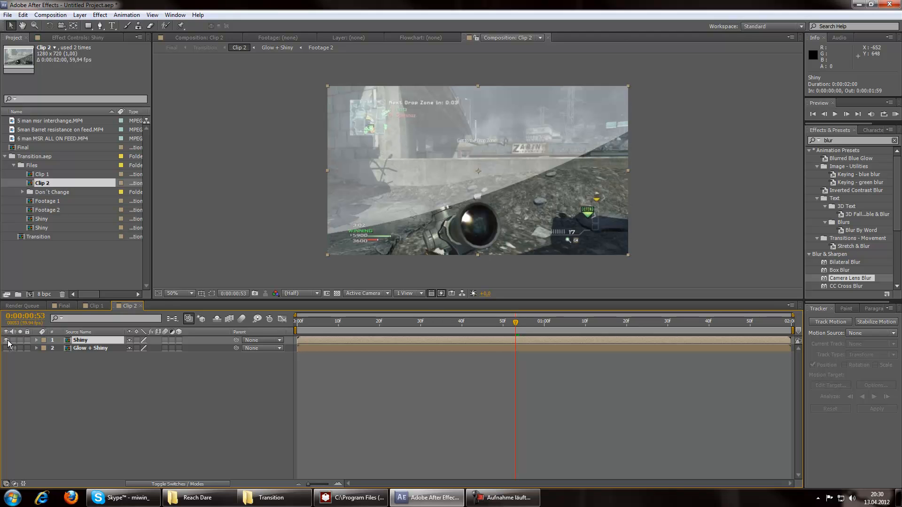
double_click(87, 341)
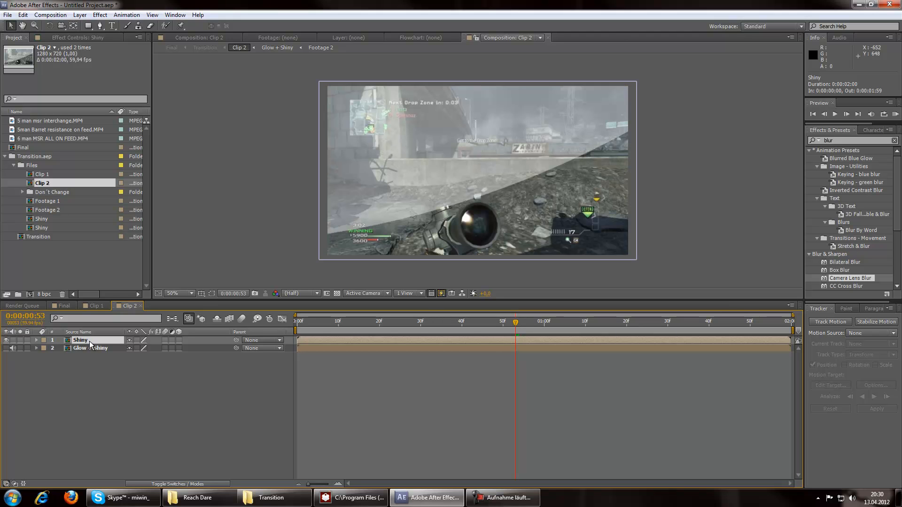
click(6, 341)
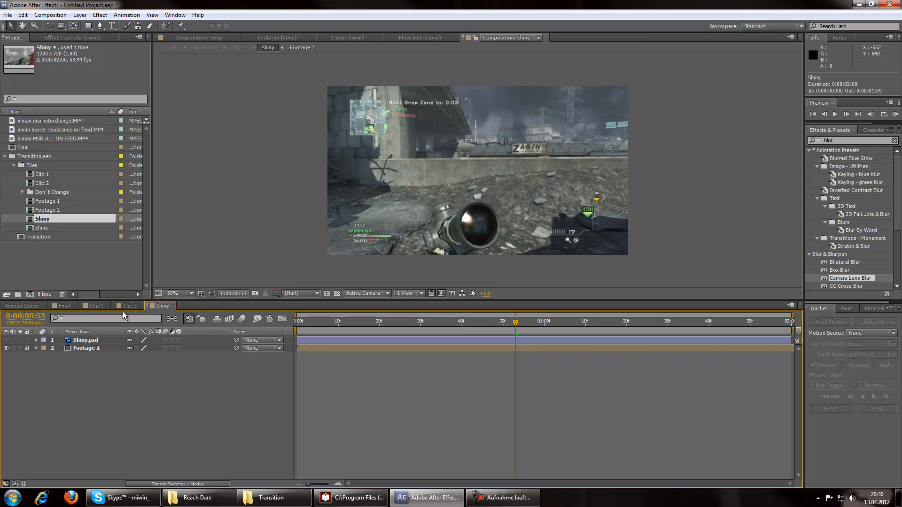
click(127, 306)
double_click(85, 341)
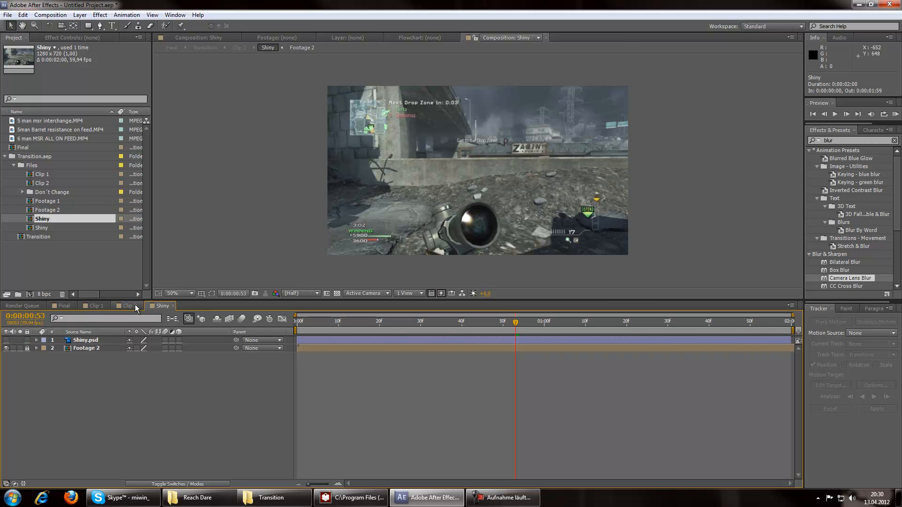
- Hide the Shiny.psd layer in the Shiny composition nested in Clip 1, and preview Final at 0:00:13:17
click(96, 306)
double_click(76, 341)
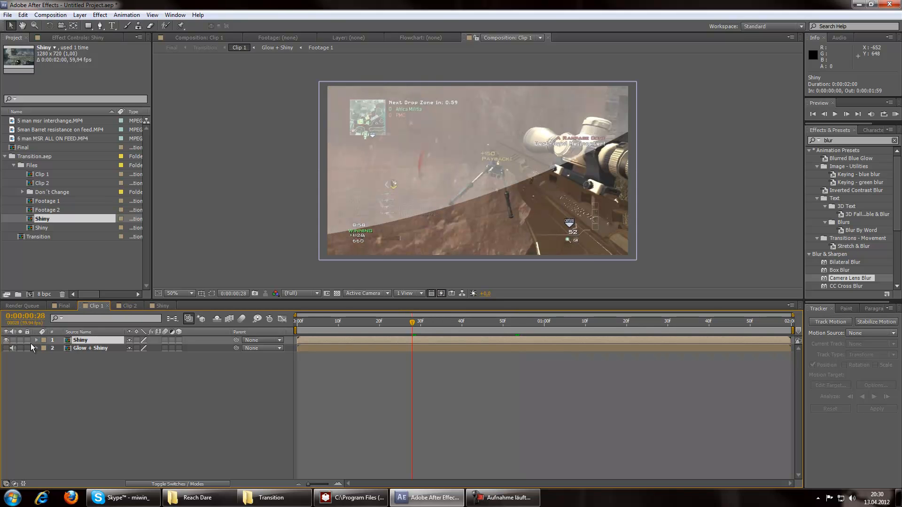
click(63, 306)
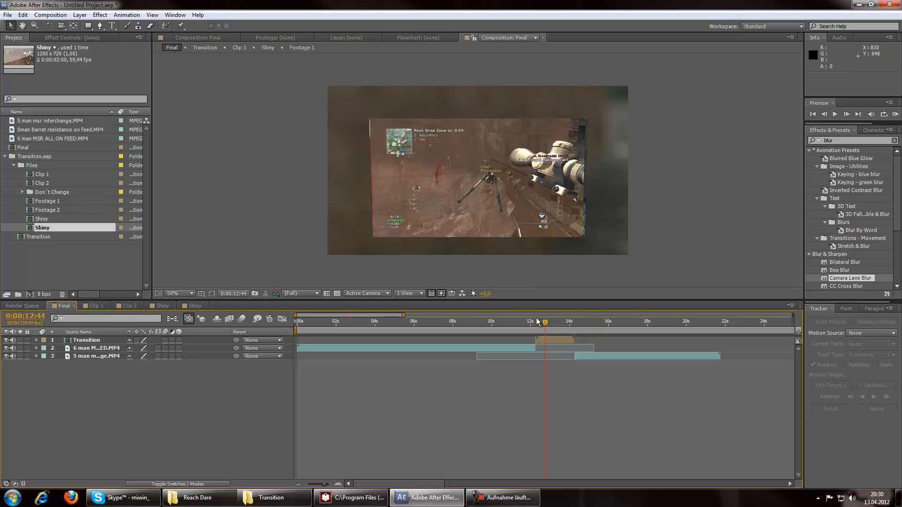
drag(545, 323, 555, 322)
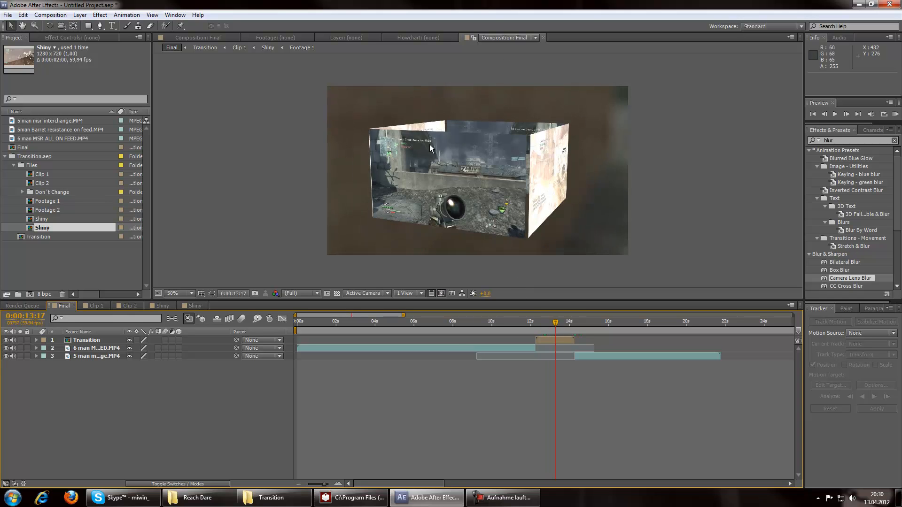
- Hide Shiny and show Glow + Shiny in both the Clip 2 and Clip 1 compositions, and return to Final
click(129, 306)
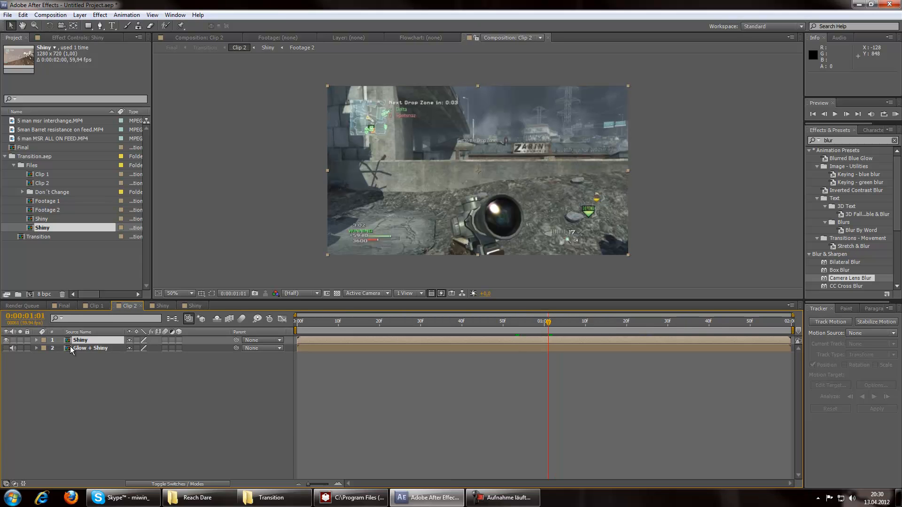
click(5, 341)
click(96, 306)
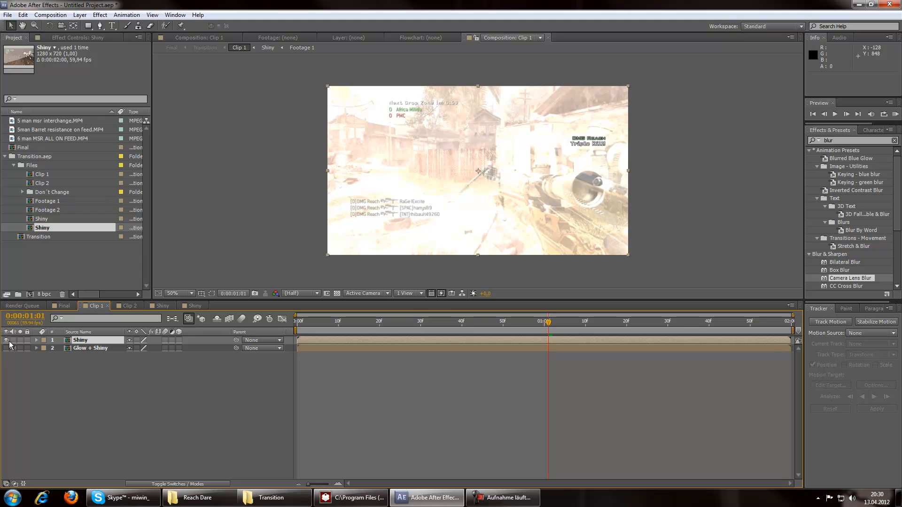
click(6, 340)
click(6, 348)
click(64, 305)
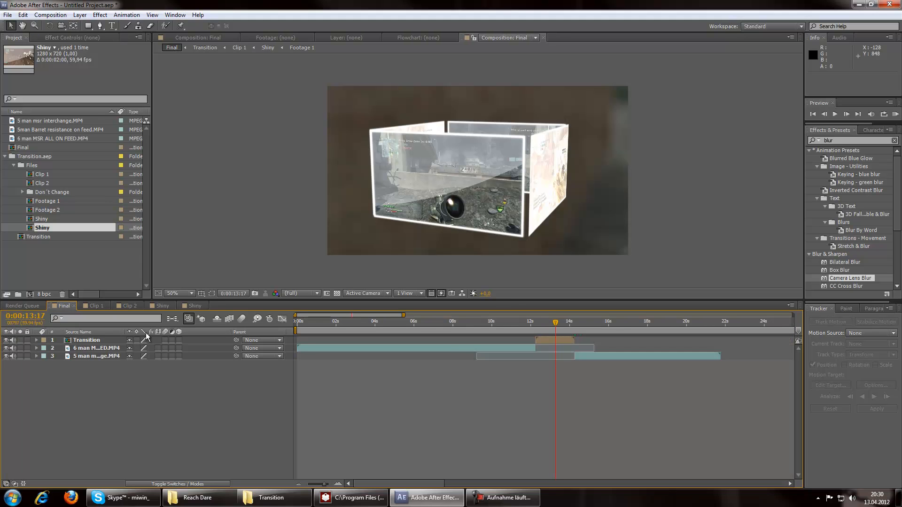
- Scrub through the transition in Final to review the glowing look, ending at 0:00:12:48
mouse_move(556, 323)
mouse_down()
mouse_move(564, 324)
mouse_move(551, 318)
mouse_up()
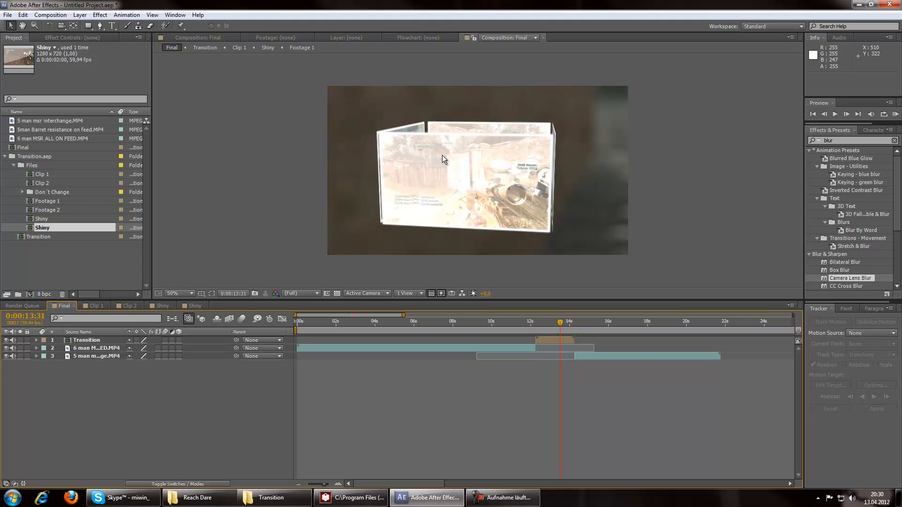
click(562, 322)
drag(569, 324, 536, 323)
click(540, 323)
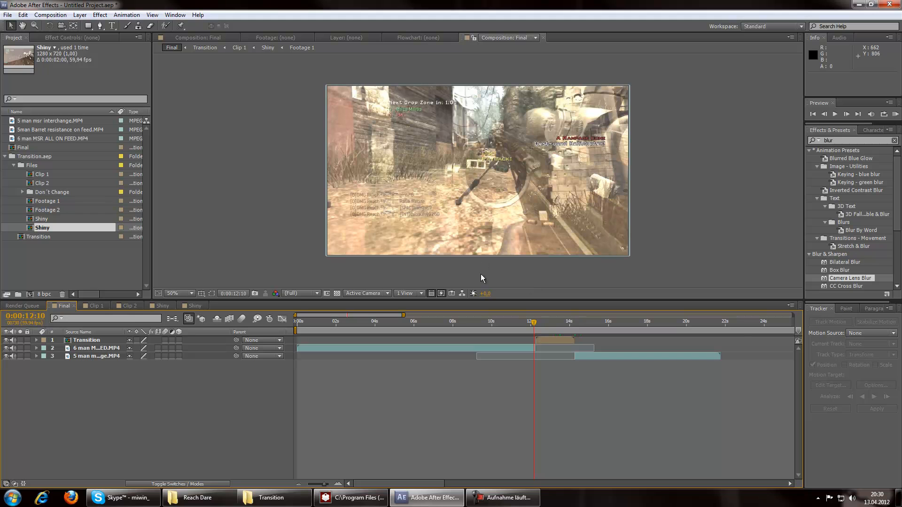
drag(534, 322, 546, 322)
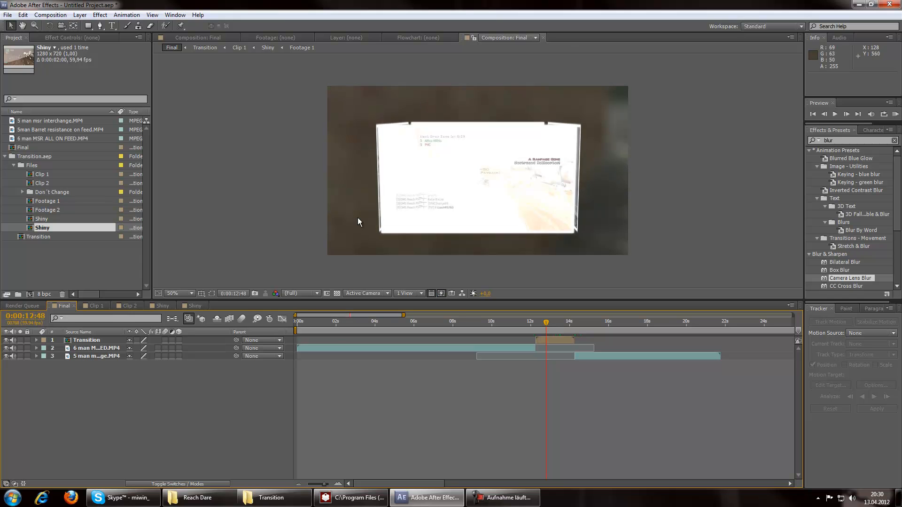